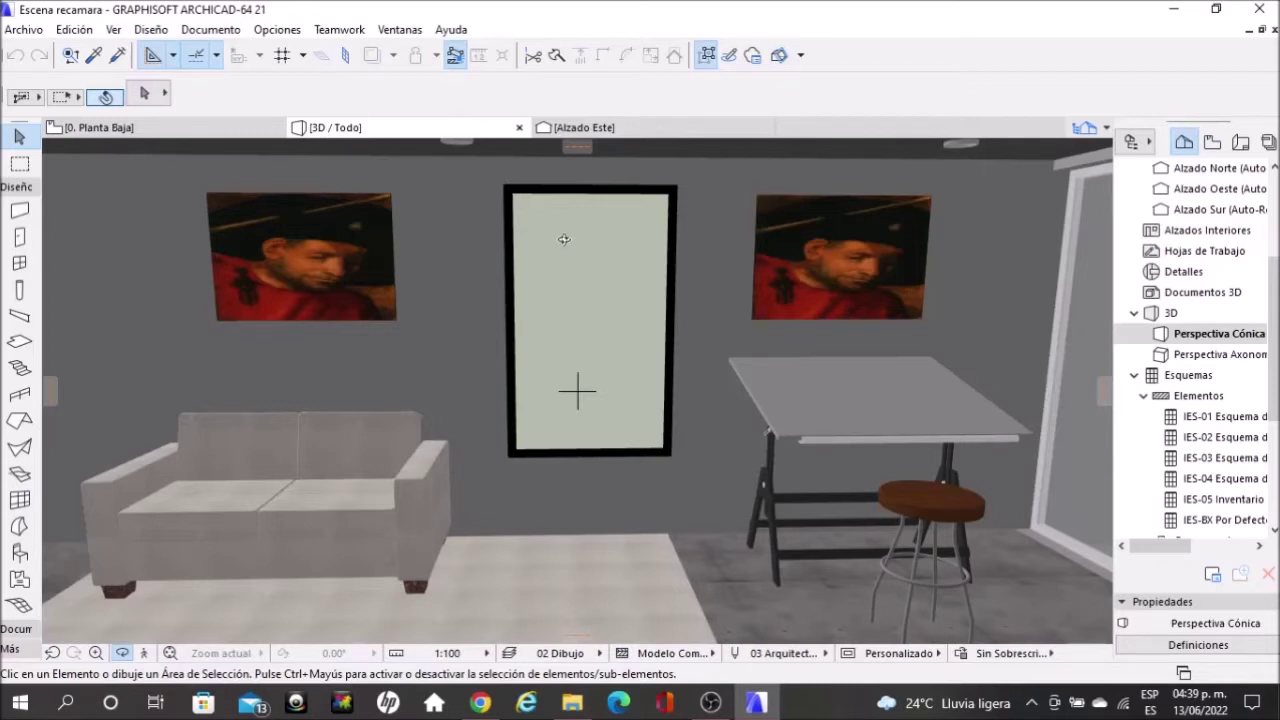
pyautogui.moveTo(426, 254); pyautogui.dragTo(346, 255)
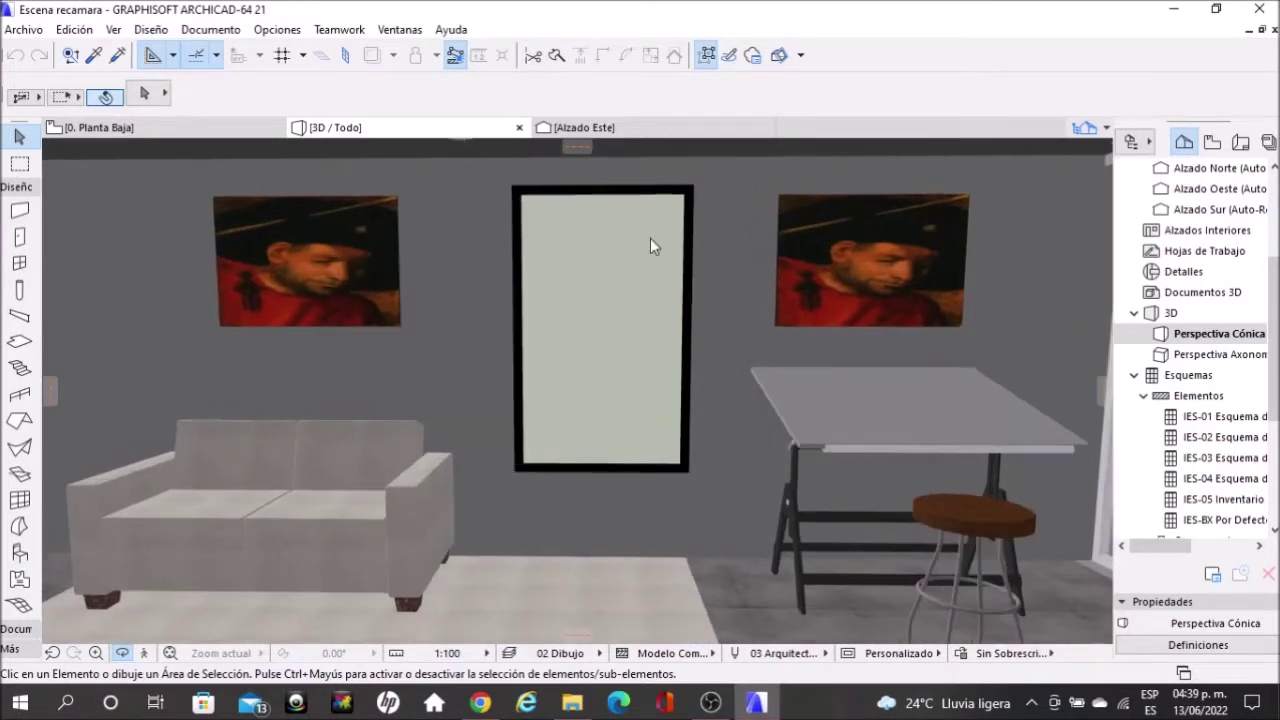
pyautogui.scroll(2, 860, 250)
pyautogui.scroll(-2, 890, 253)
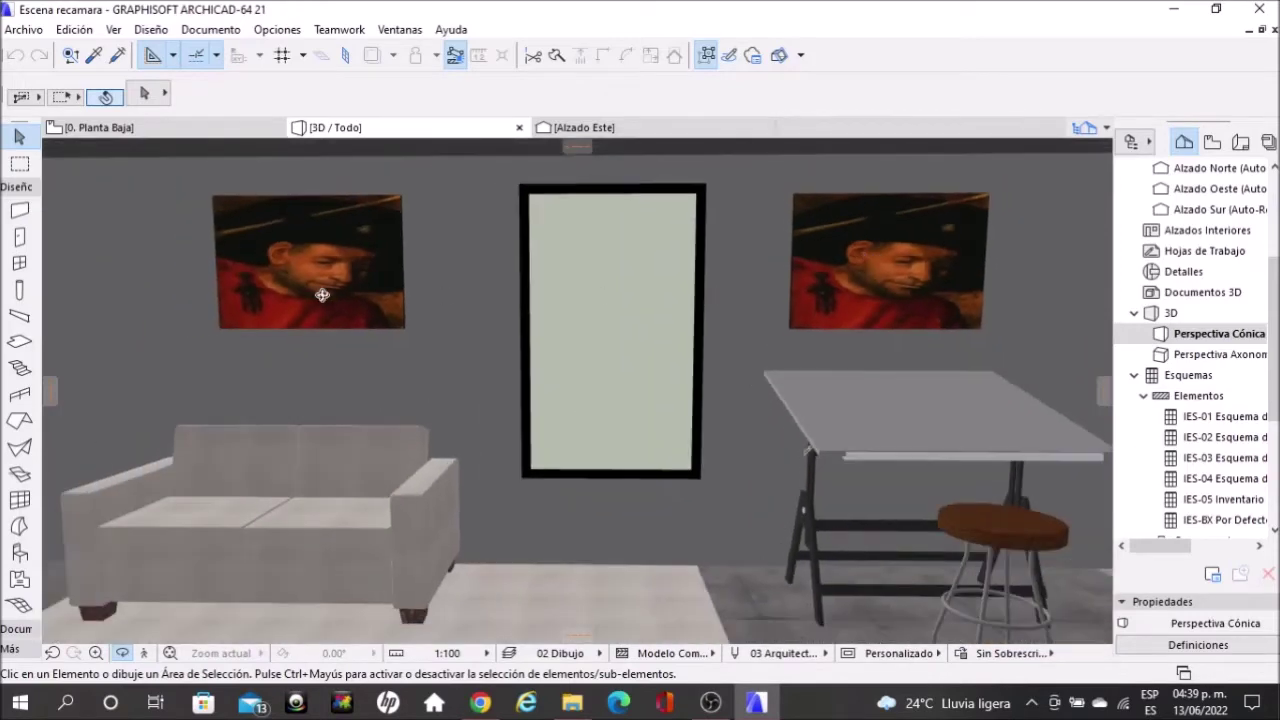
pyautogui.scroll(3, 323, 277)
pyautogui.scroll(-3, 324, 273)
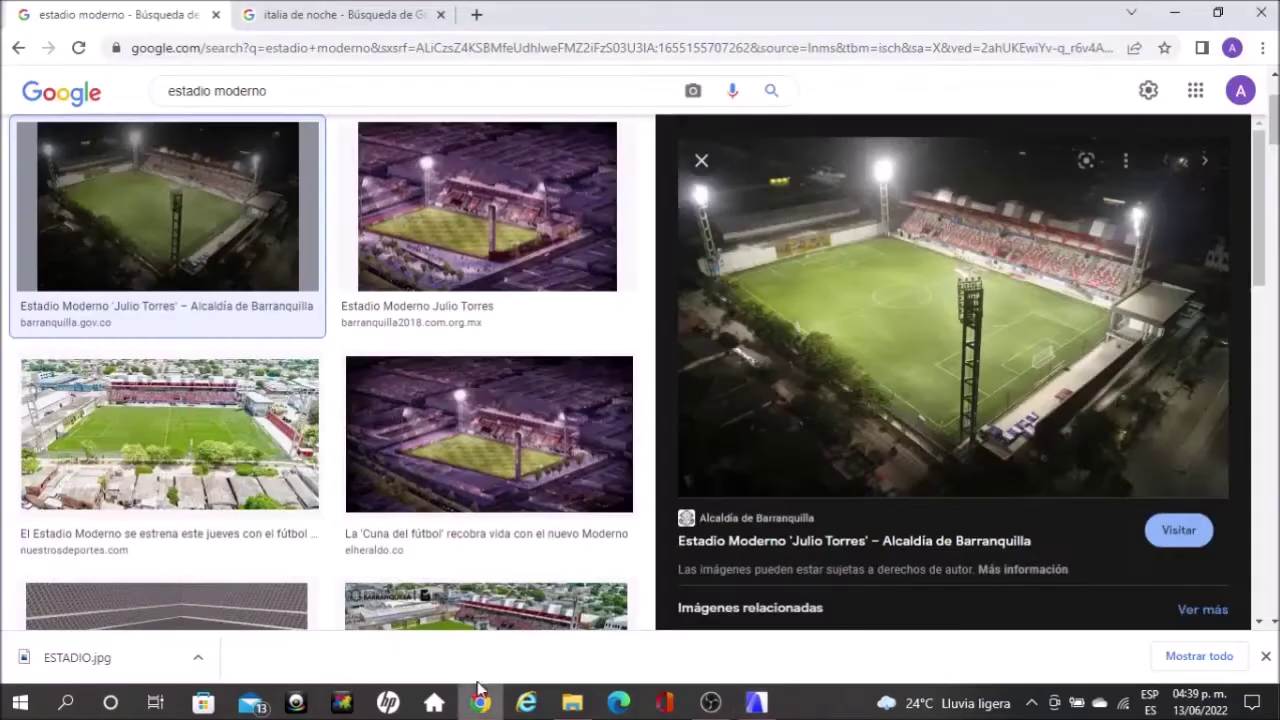
# - Switch to Chrome and start saving the enlarged night-time stadium photo from the "estadio moderno" image results
pyautogui.click(480, 703)
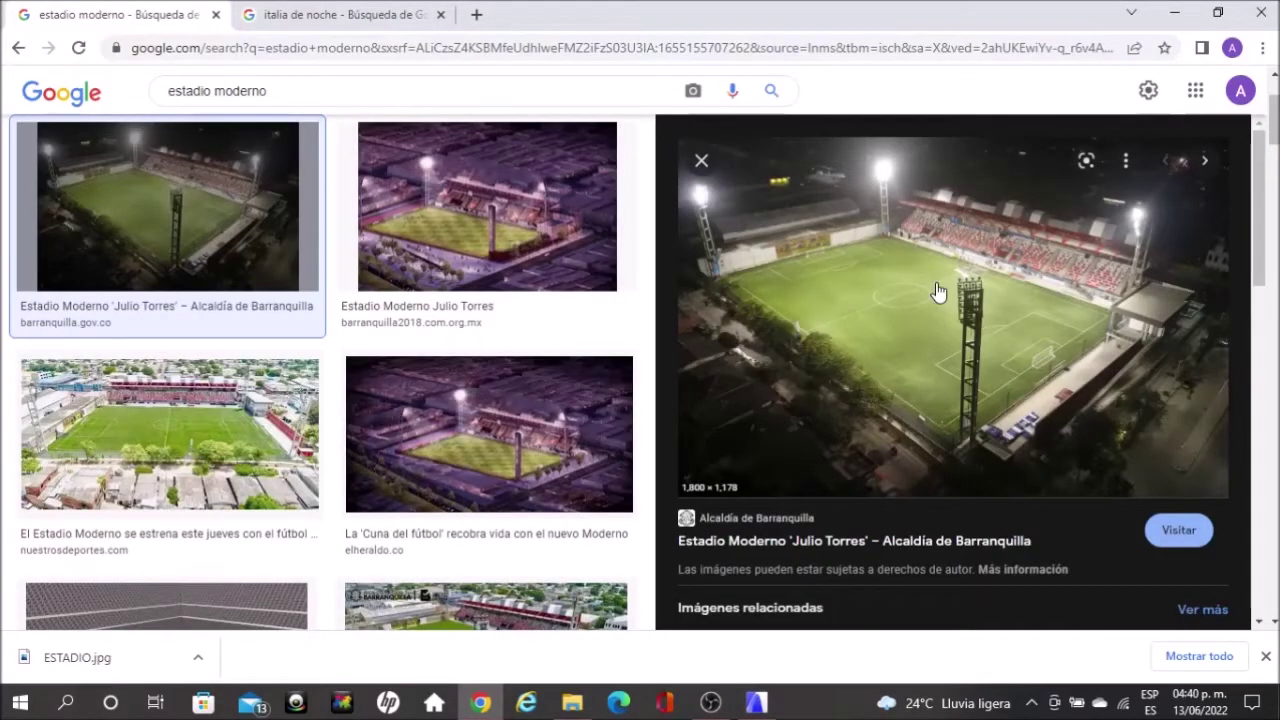
pyautogui.click(300, 26)
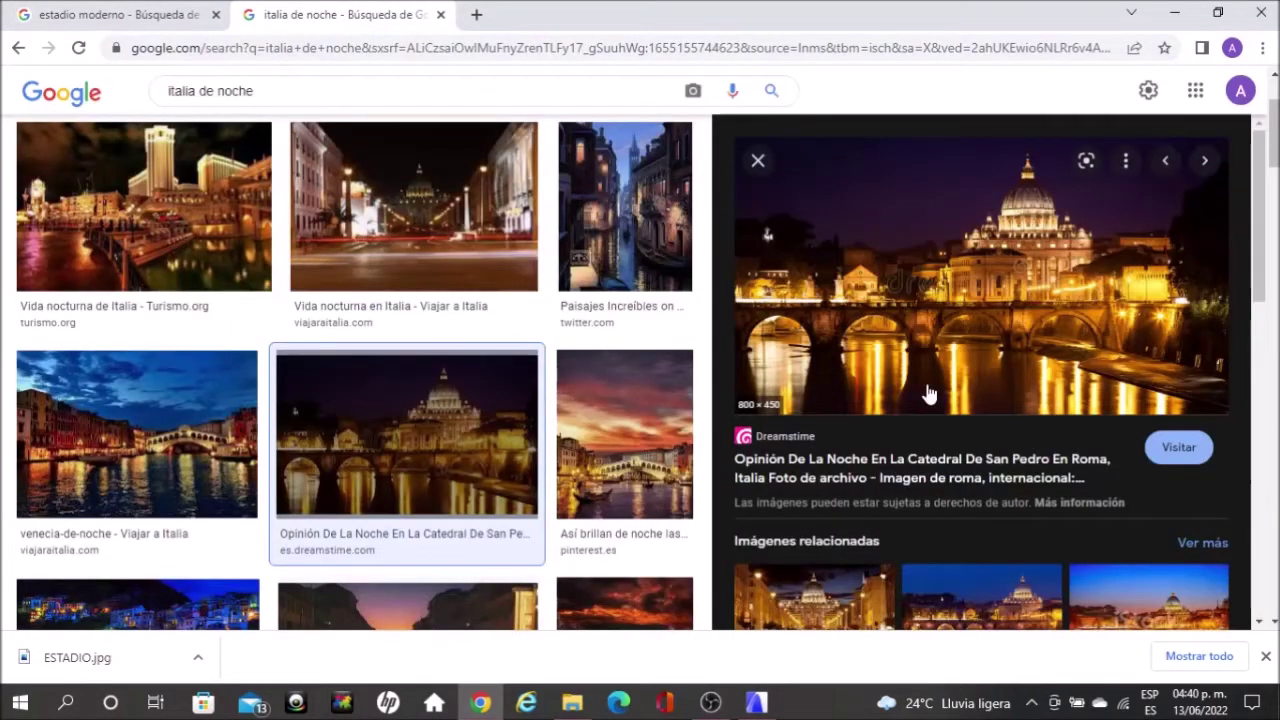
pyautogui.hotkey('ctrl', 'shift', 'Tab')
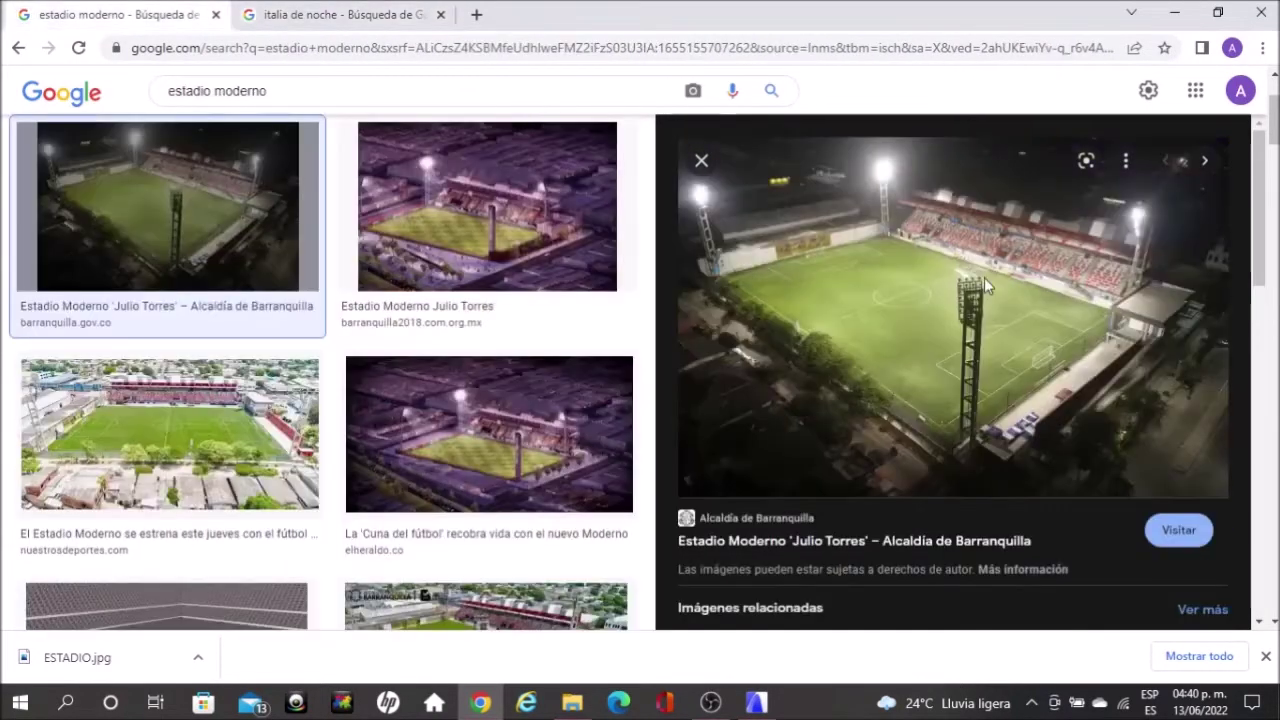
pyautogui.rightClick(912, 285)
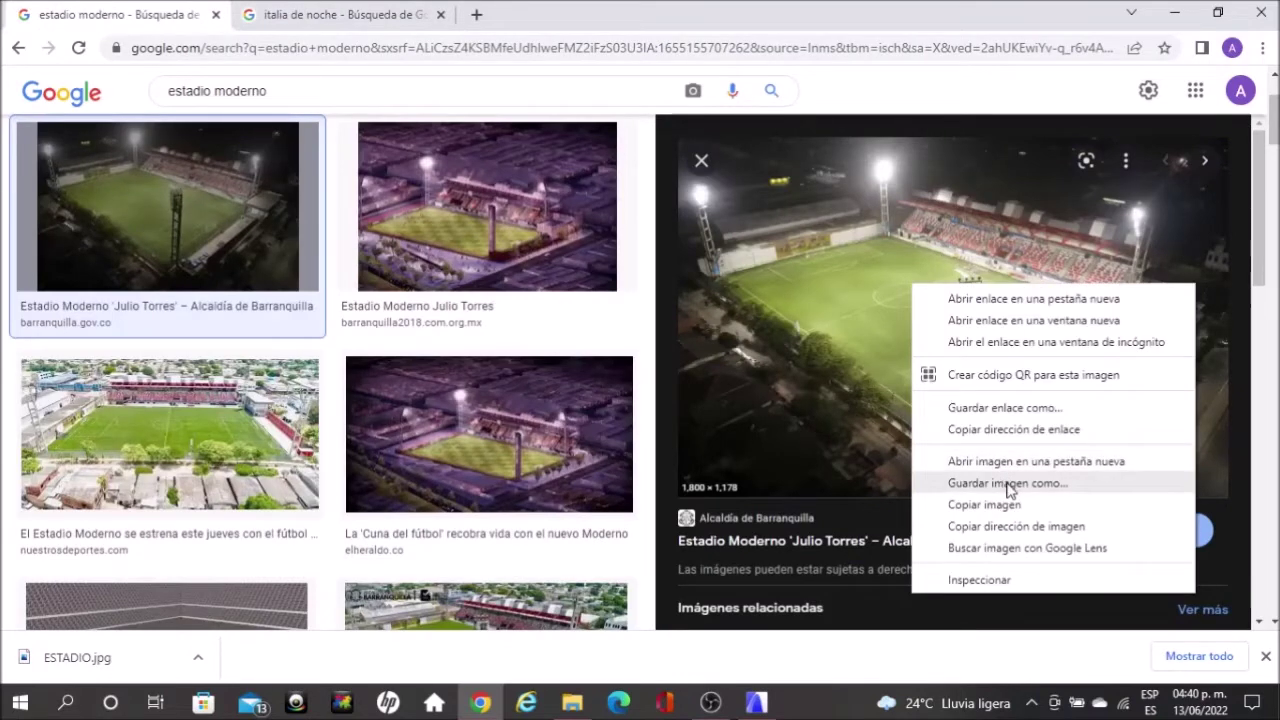
pyautogui.click(1006, 483)
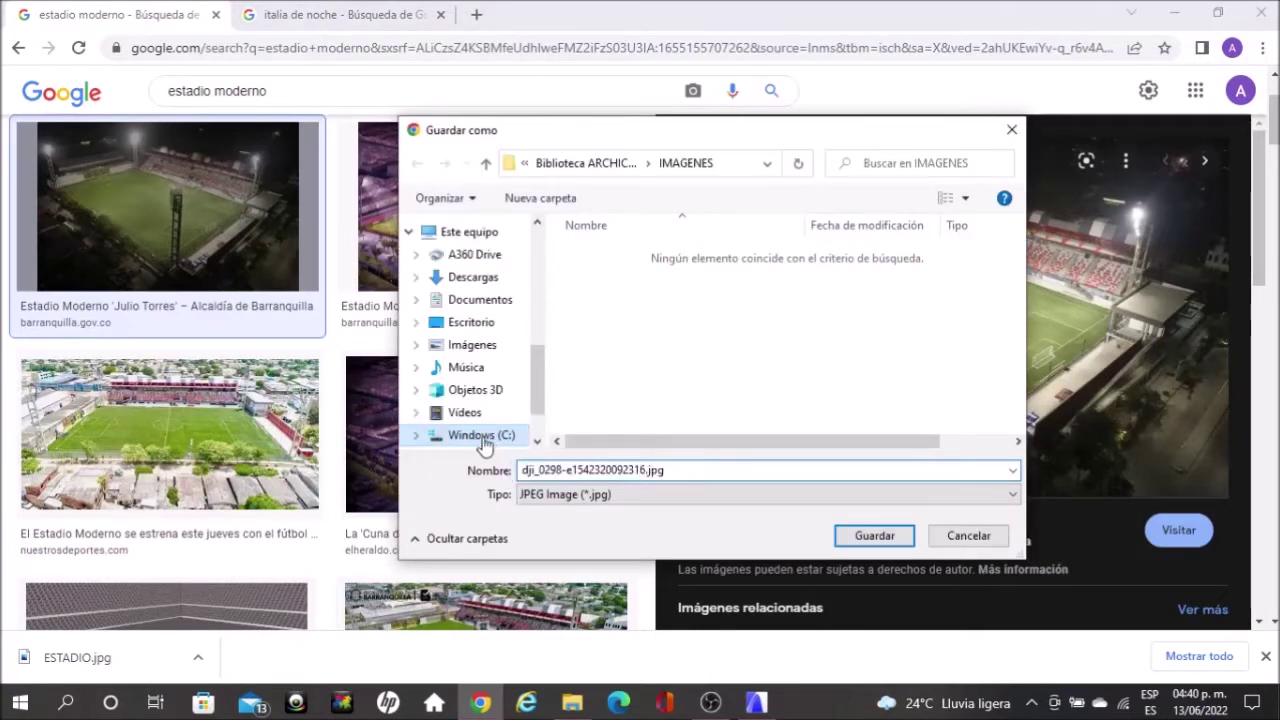
# - Set the save location to C:, Archivos de programa, GRAPHISOFT, ARCHICAD 21, Biblioteca ARCHICAD 21, IMAGENES
pyautogui.click(482, 437)
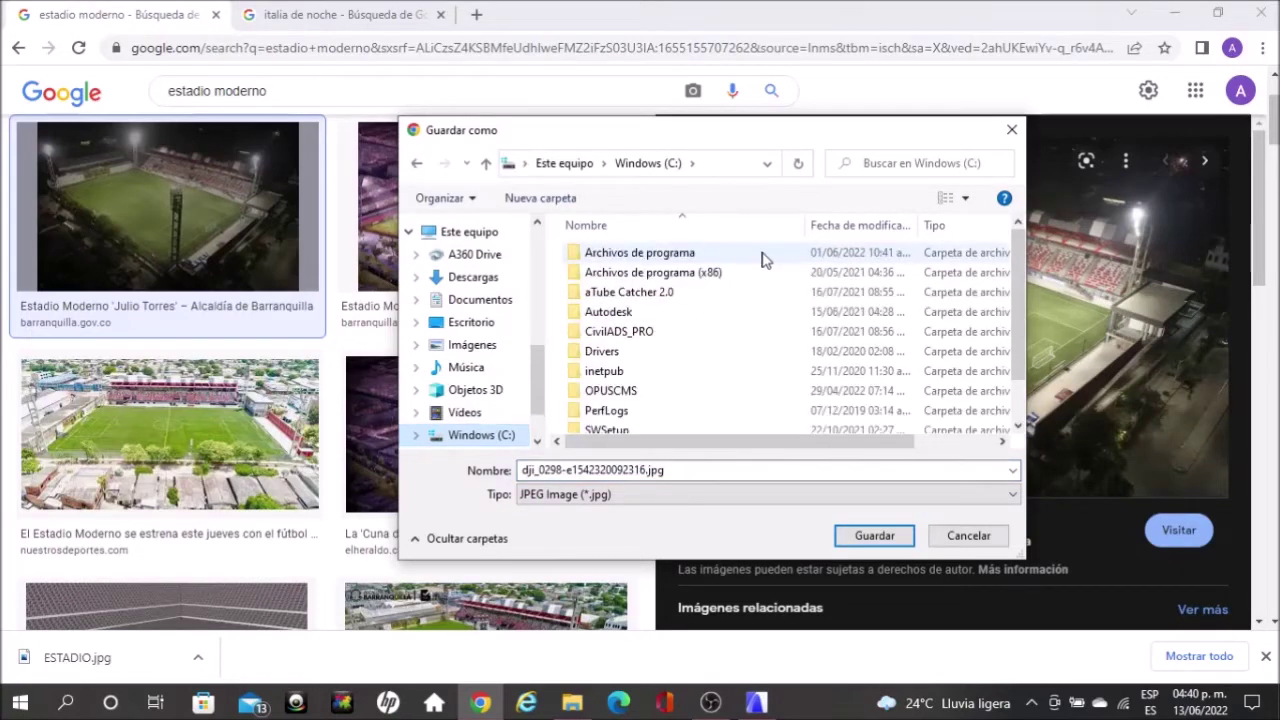
pyautogui.click(644, 256)
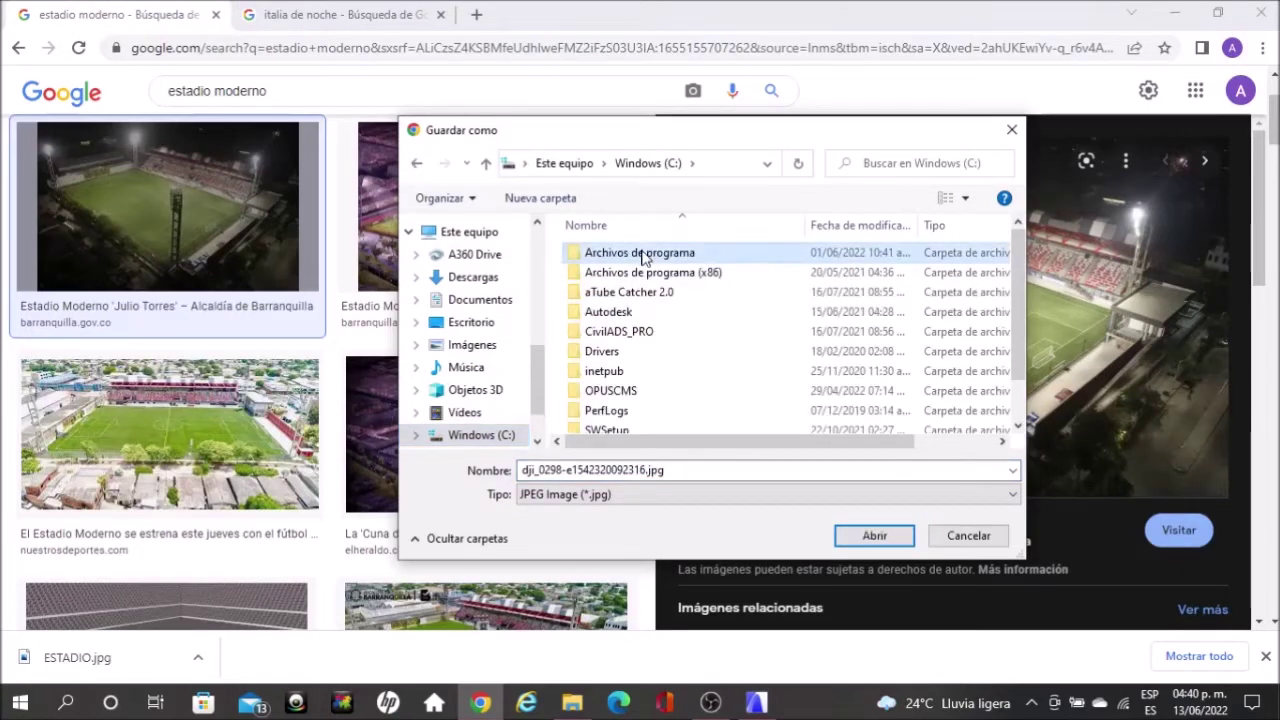
pyautogui.doubleClick(644, 255)
pyautogui.scroll(-3, 640, 330)
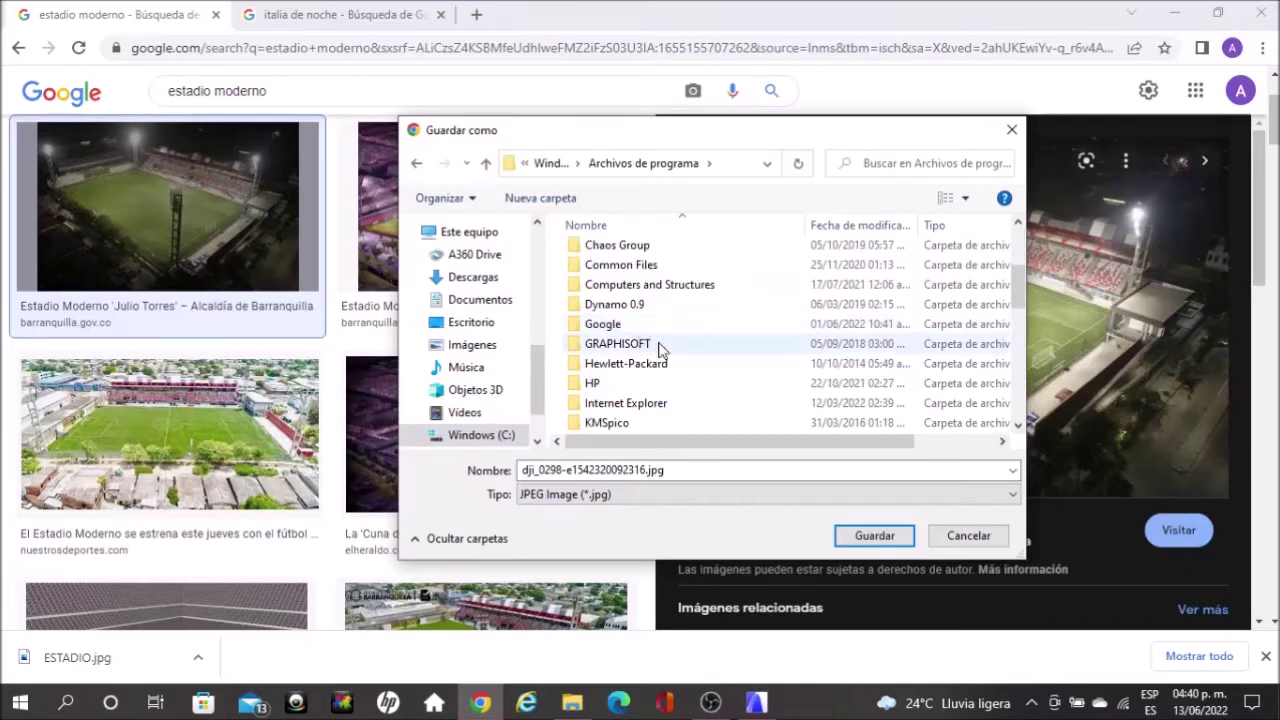
pyautogui.doubleClick(630, 345)
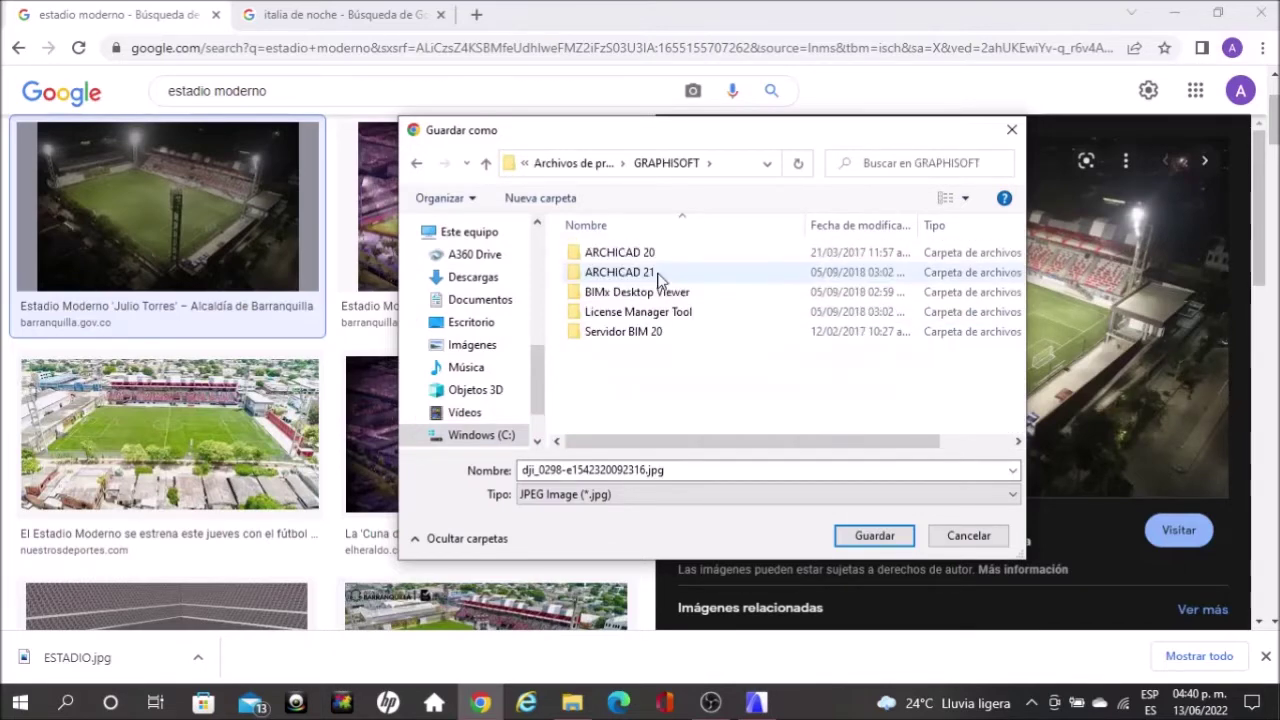
pyautogui.click(650, 276)
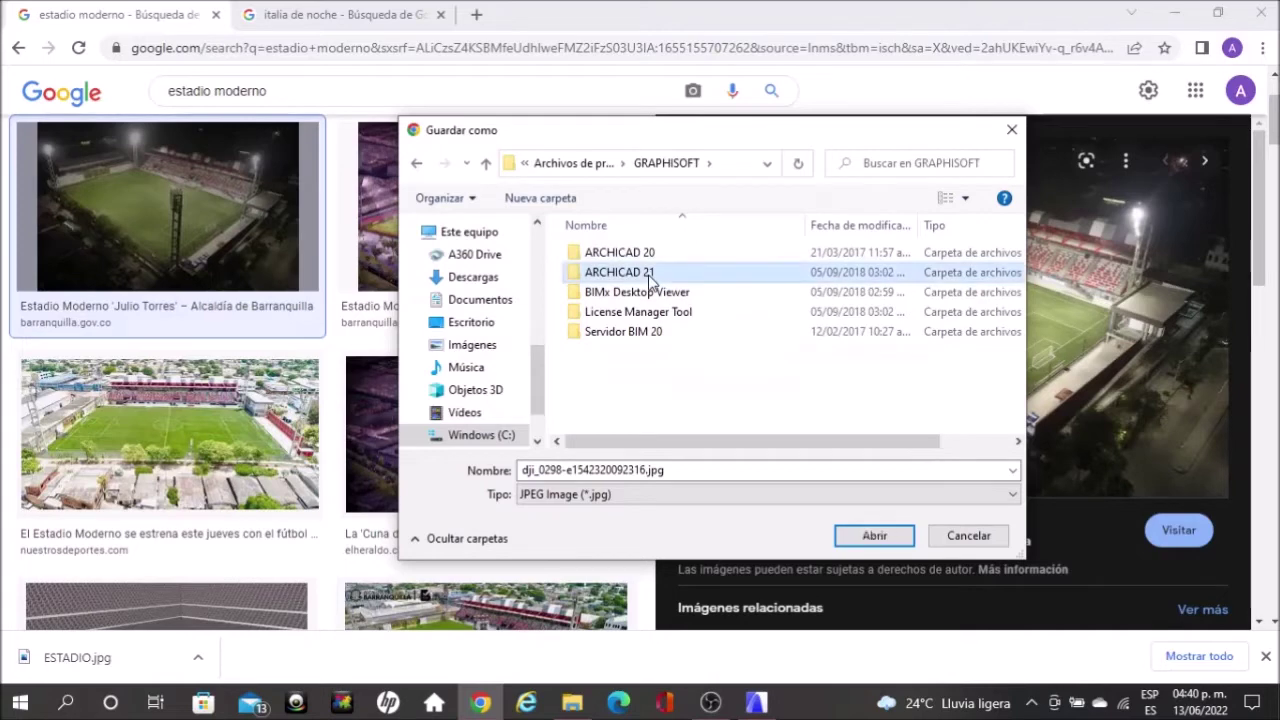
pyautogui.doubleClick(650, 273)
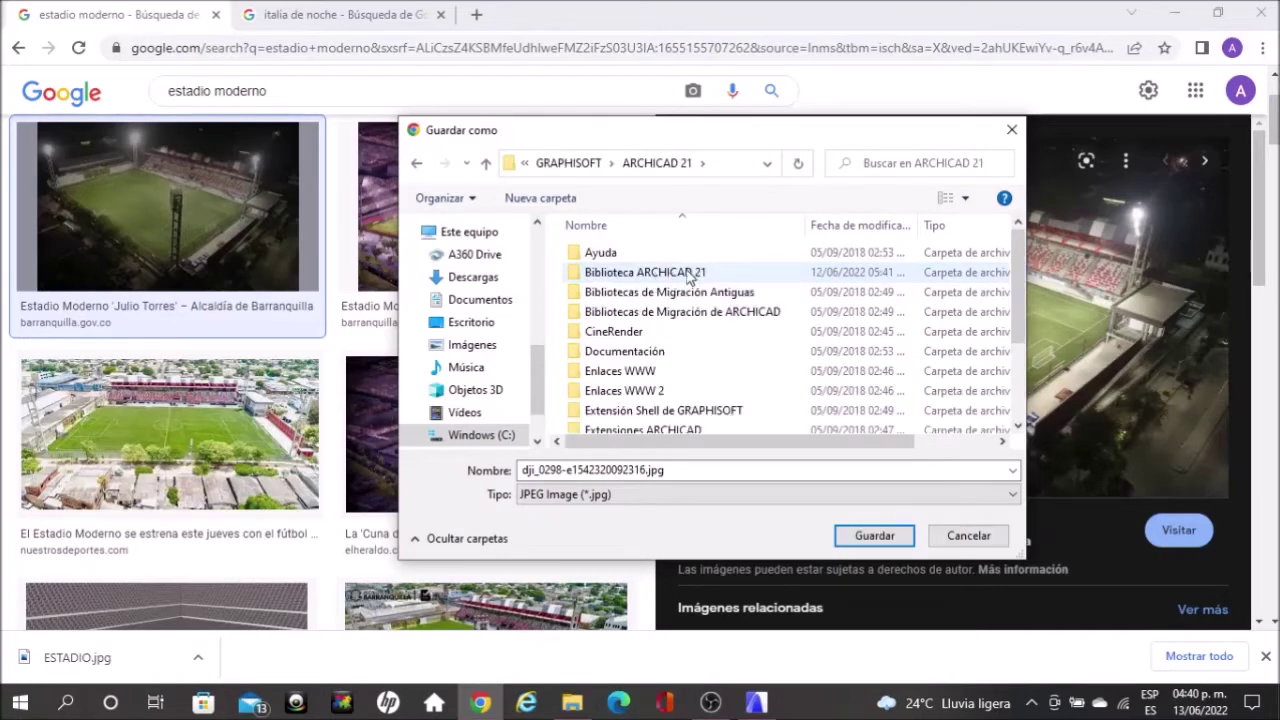
pyautogui.click(665, 275)
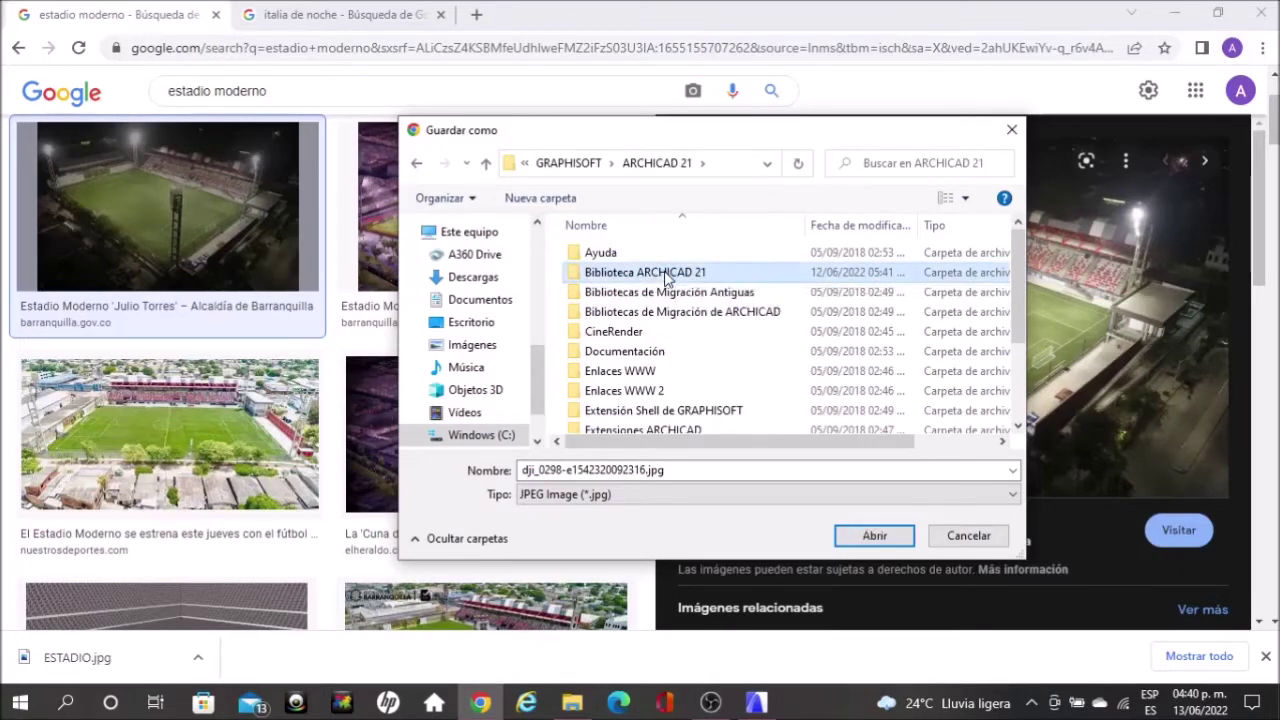
pyautogui.doubleClick(667, 276)
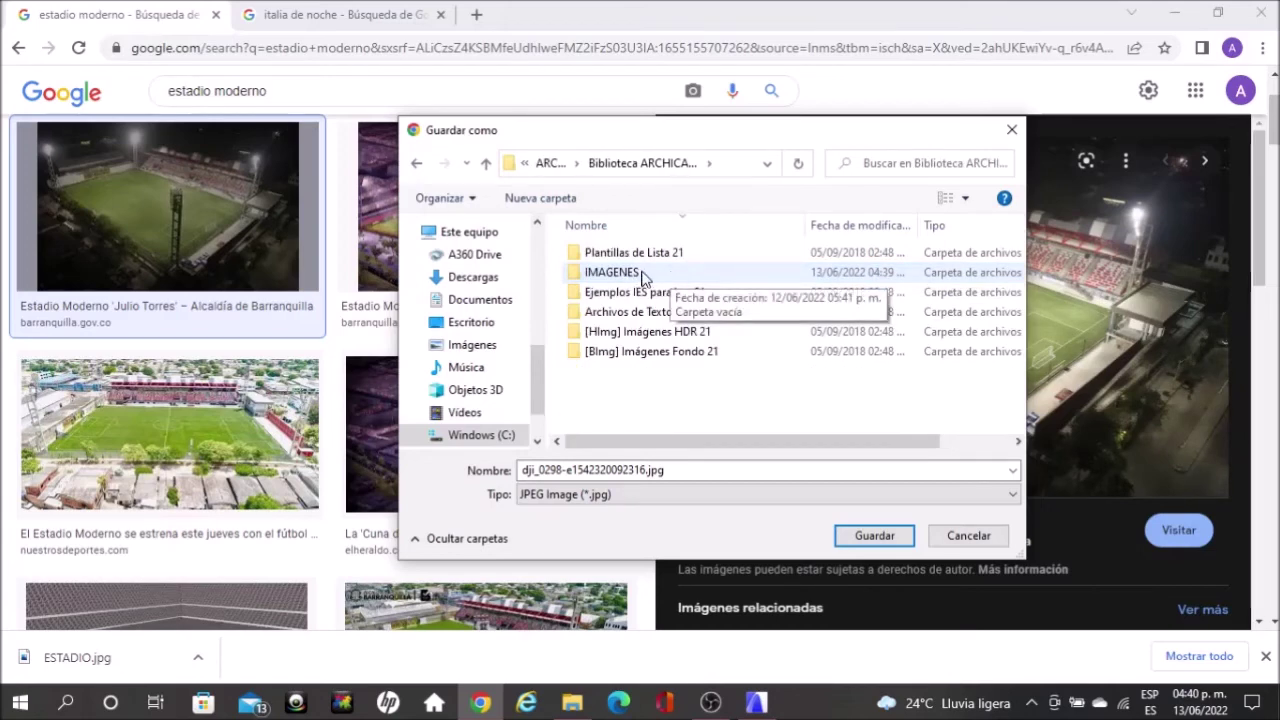
pyautogui.click(641, 277)
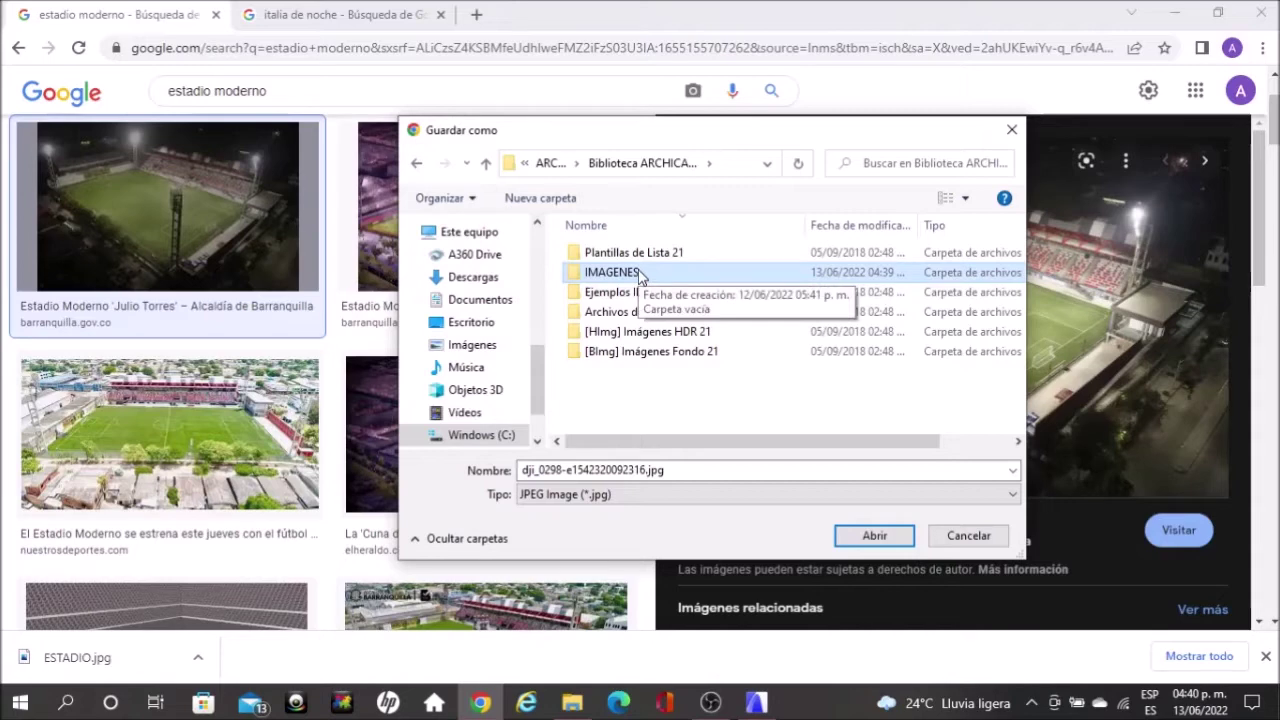
pyautogui.doubleClick(641, 277)
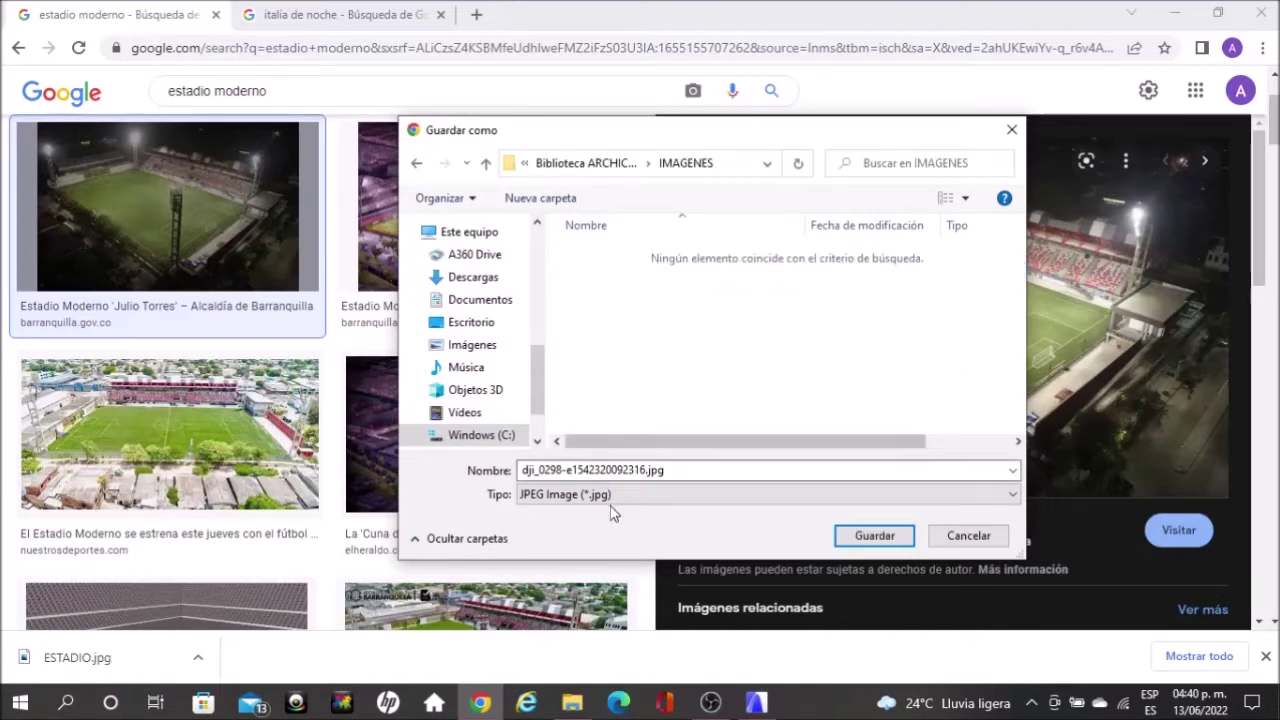
# - Name the stadium picture "estadio" and save it as a JPEG image
pyautogui.doubleClick(655, 470)
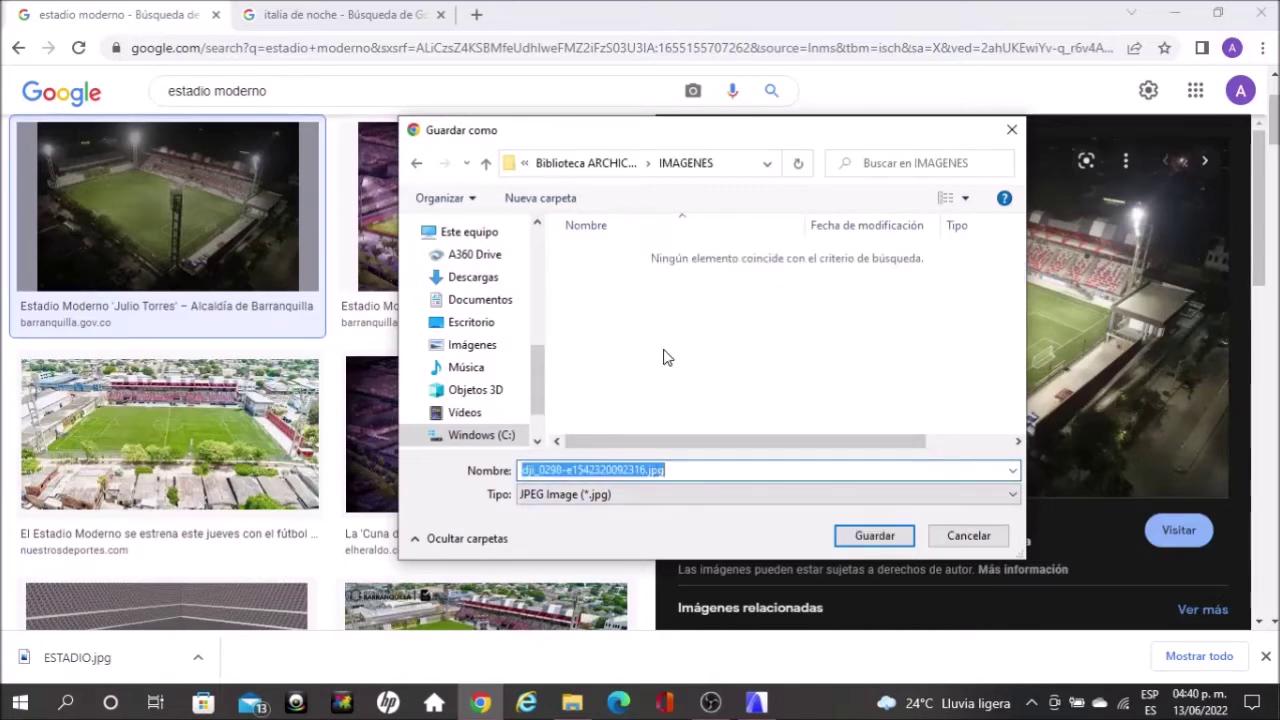
pyautogui.write('estadio')
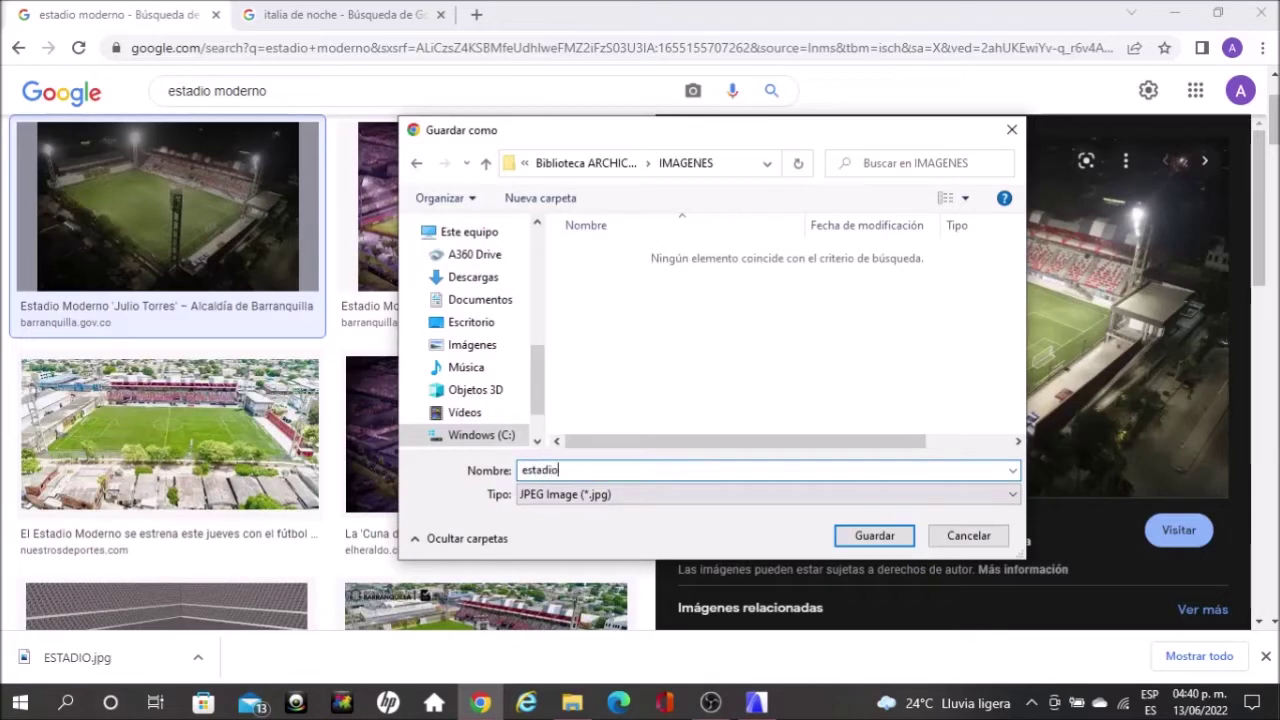
pyautogui.click(874, 537)
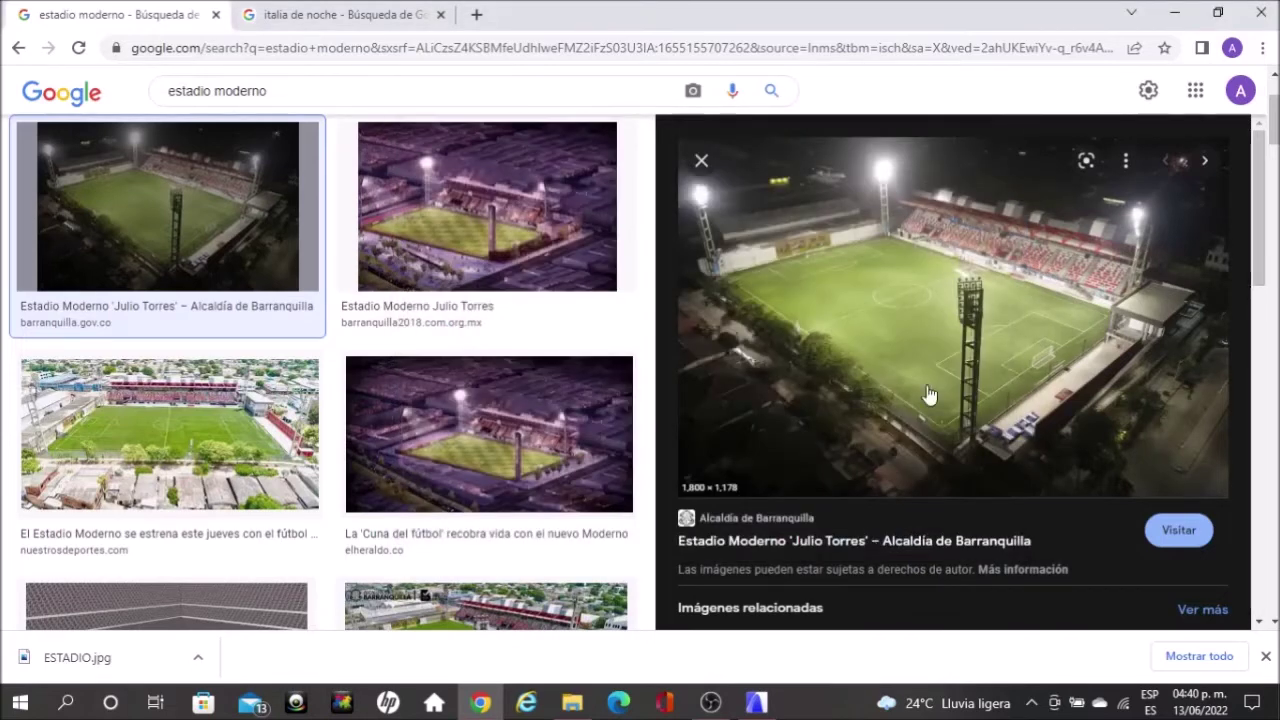
# - Start saving the enlarged photo of Saint Peter's cathedral at night from the "italia de noche" image results
pyautogui.click(352, 26)
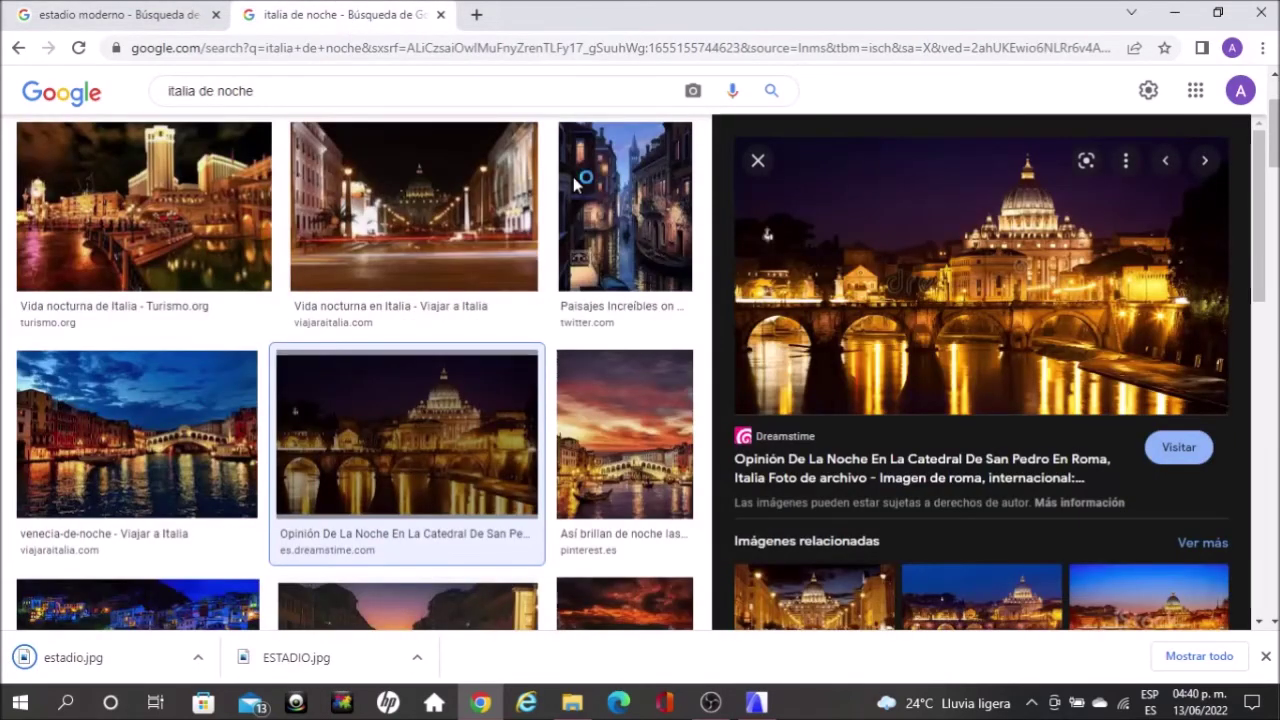
pyautogui.rightClick(937, 272)
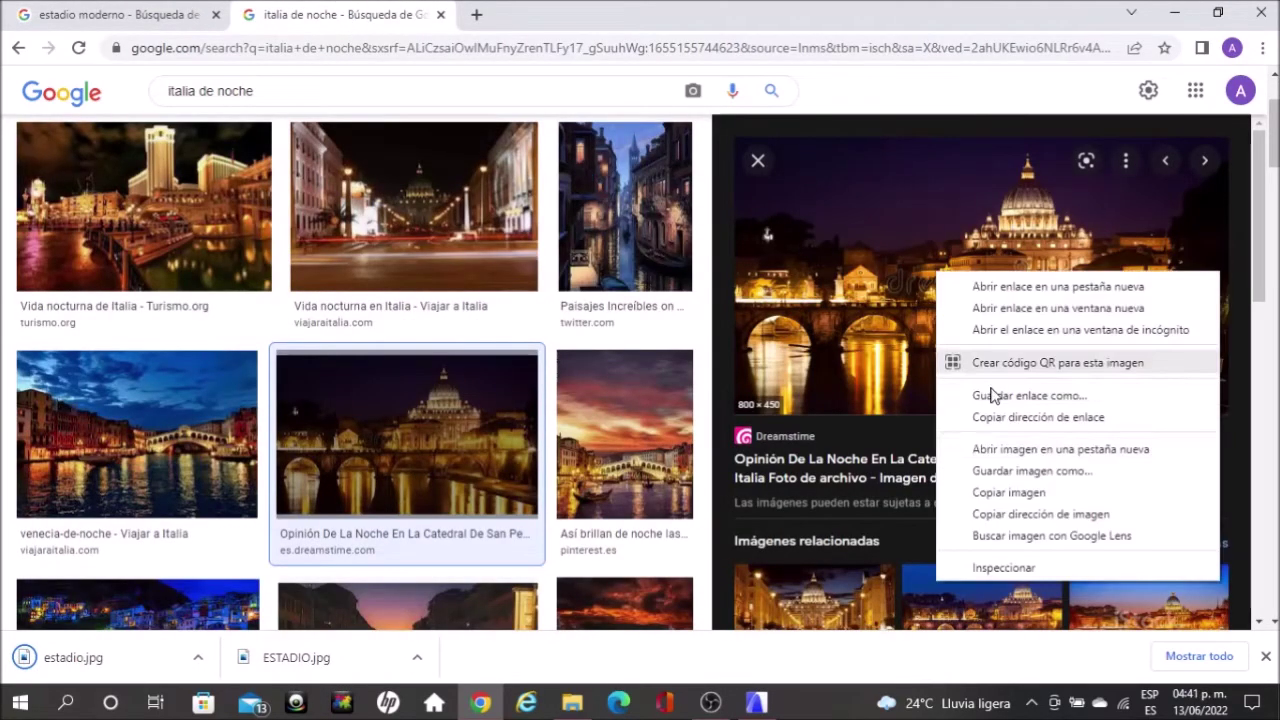
pyautogui.click(1036, 465)
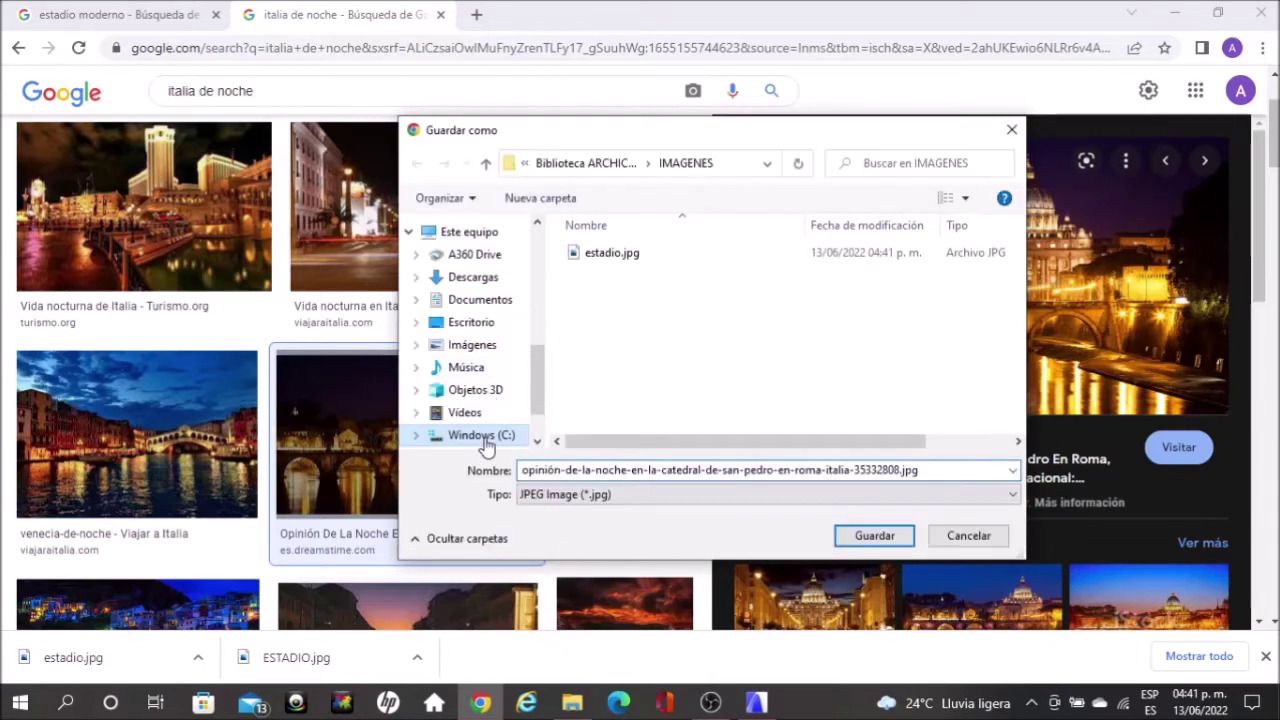
# - Save the cathedral picture as "italia" in C:, Archivos de programa, GRAPHISOFT, ARCHICAD 21, Biblioteca ARCHICAD 21, IMAGENES
pyautogui.click(483, 436)
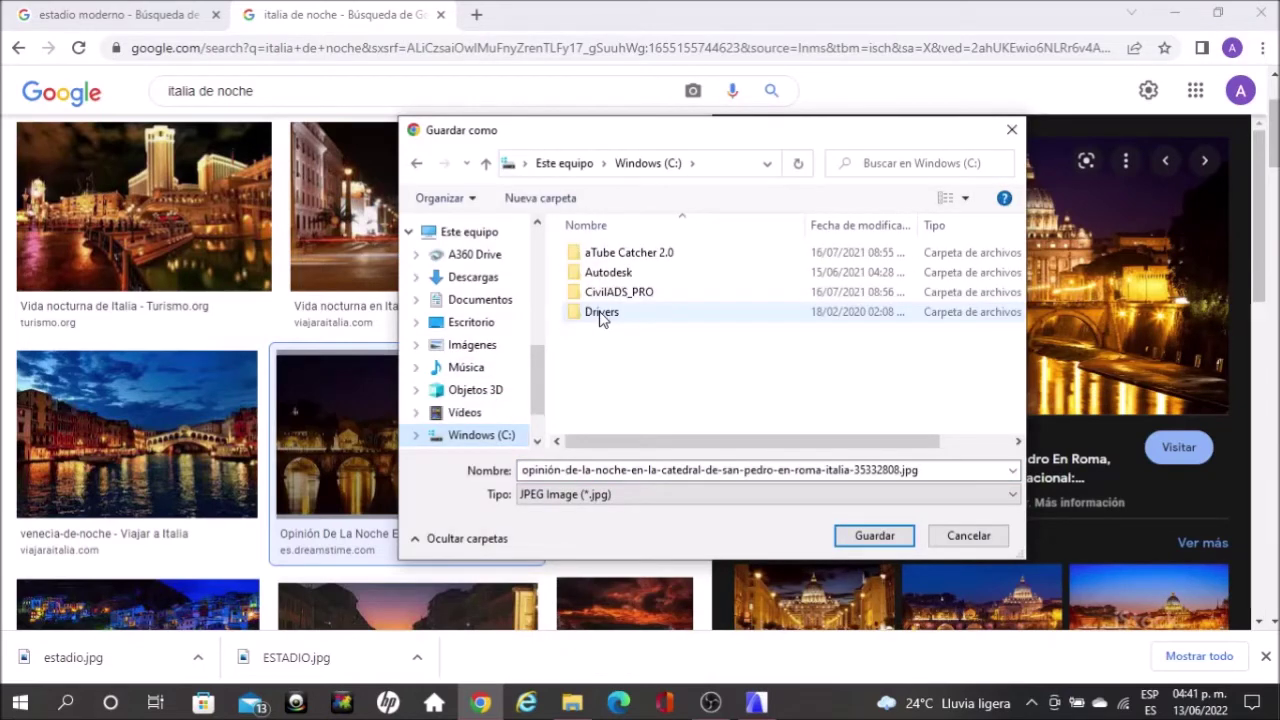
pyautogui.click(677, 257)
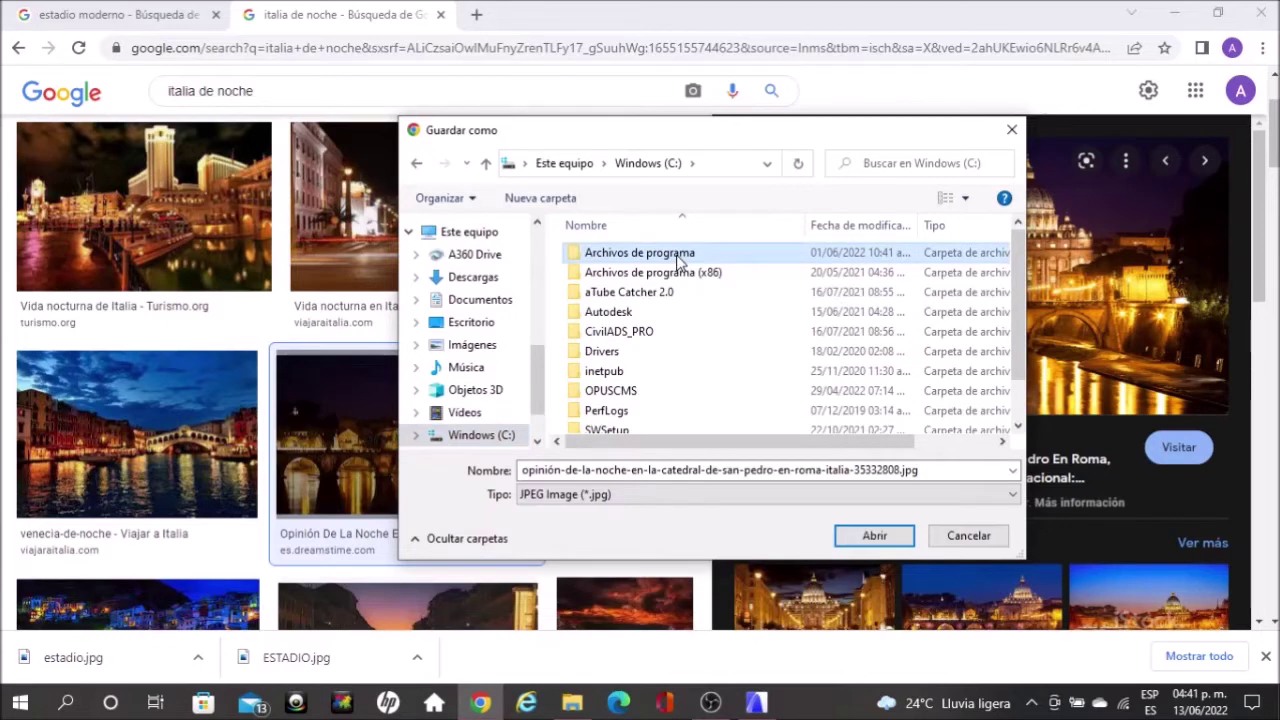
pyautogui.doubleClick(677, 253)
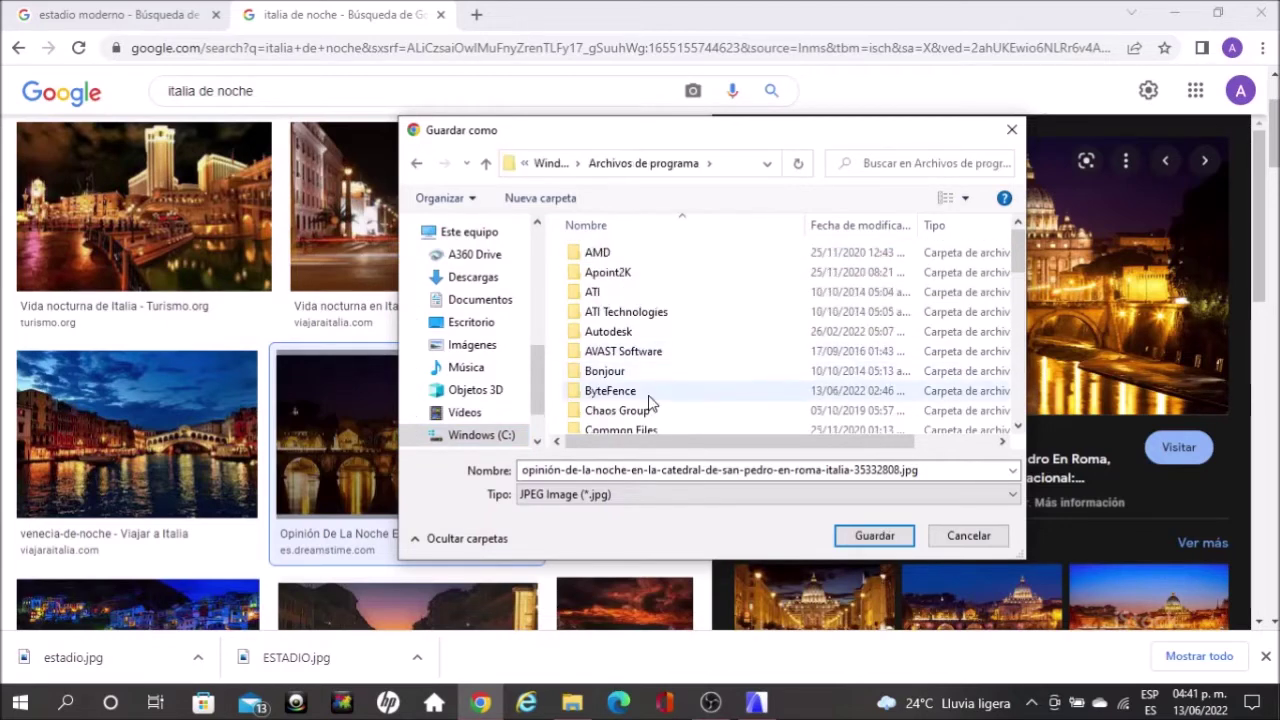
pyautogui.scroll(-1, 648, 398)
pyautogui.scroll(-1, 648, 398)
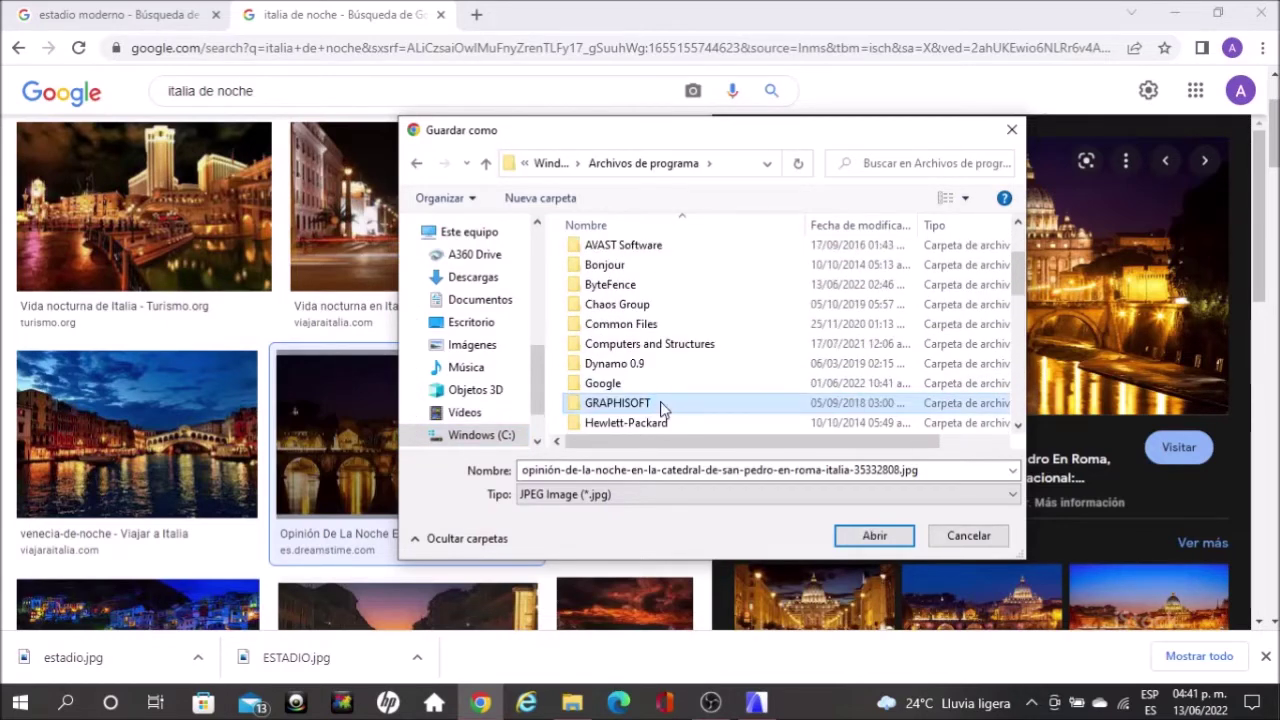
pyautogui.doubleClick(660, 405)
pyautogui.doubleClick(660, 271)
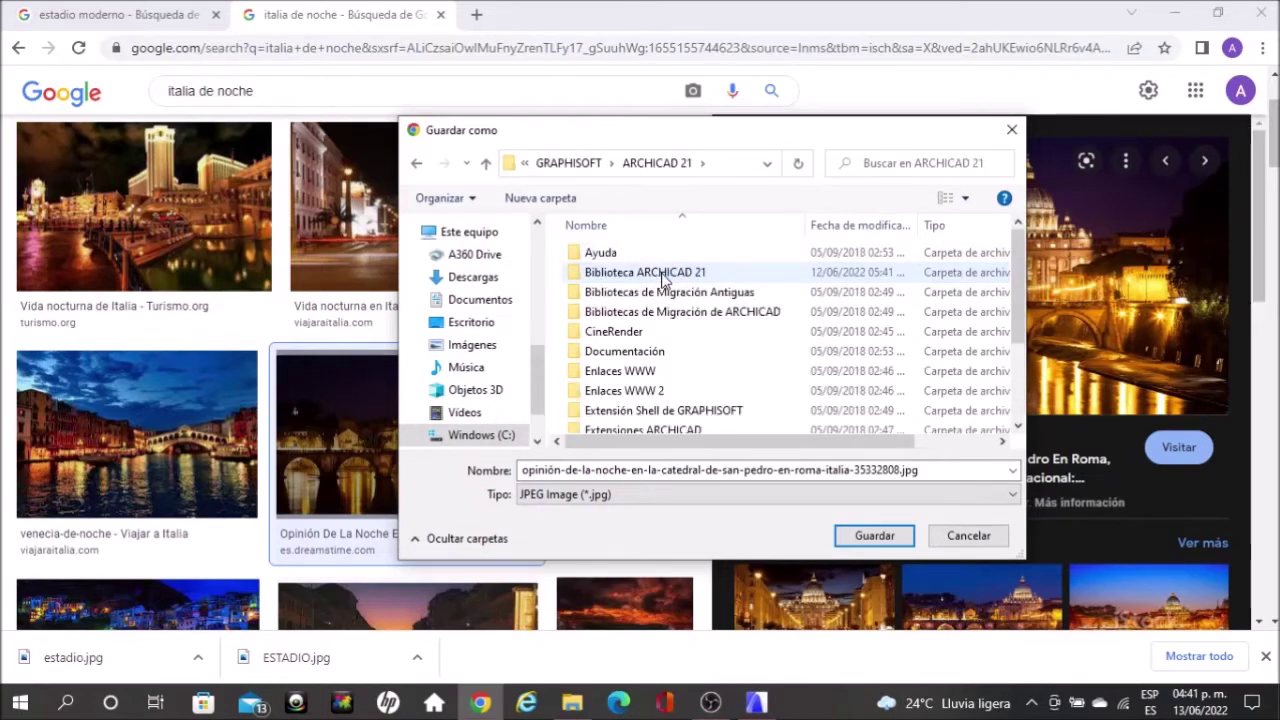
pyautogui.doubleClick(663, 276)
pyautogui.click(646, 276)
pyautogui.doubleClick(646, 278)
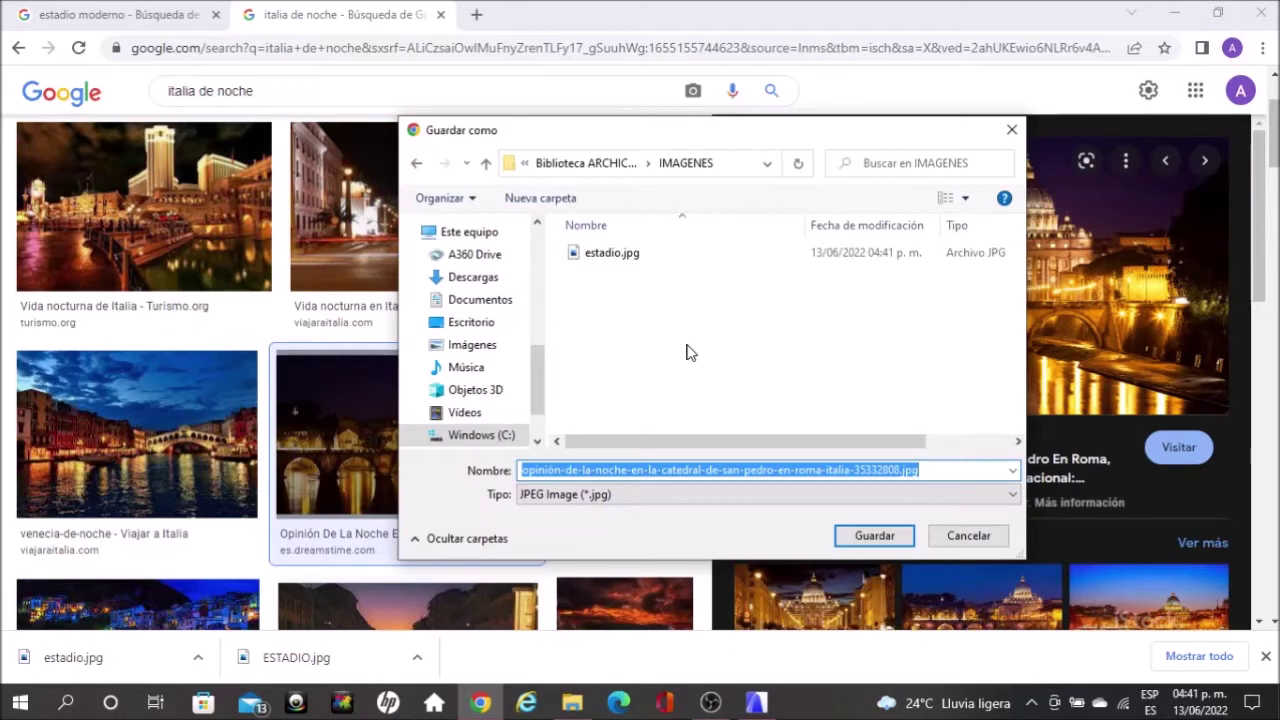
pyautogui.write('italia')
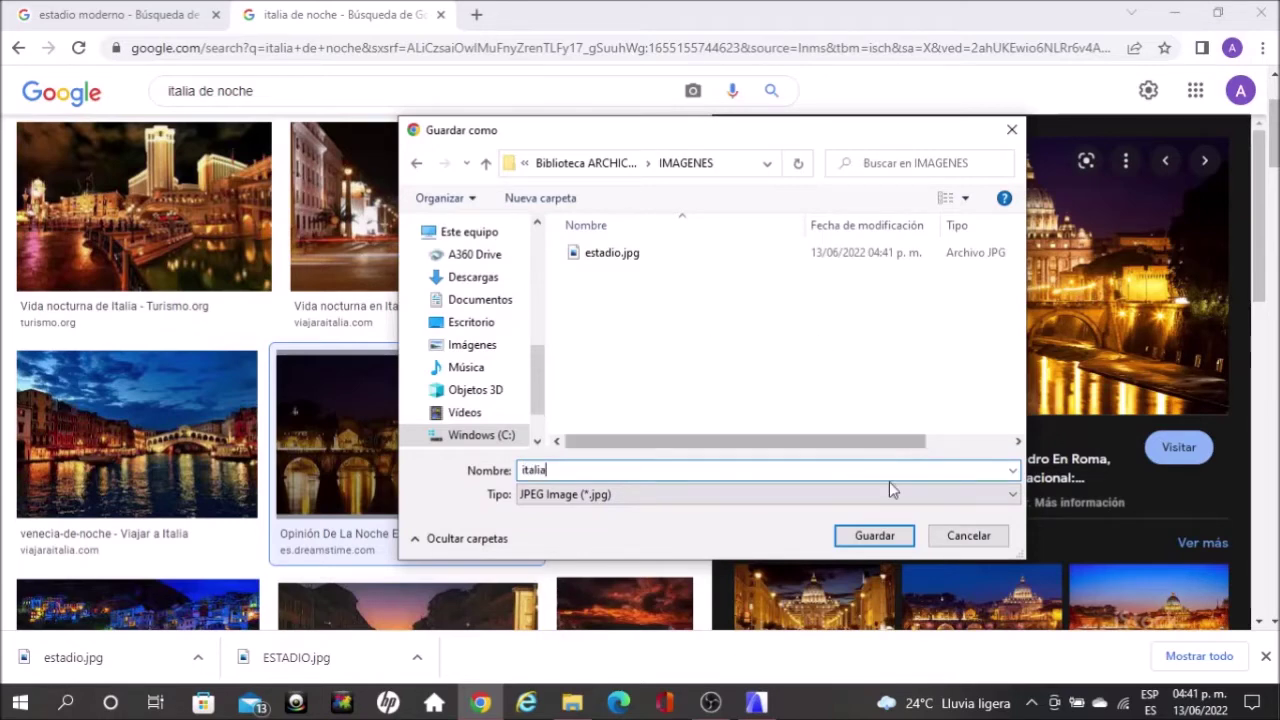
pyautogui.click(886, 536)
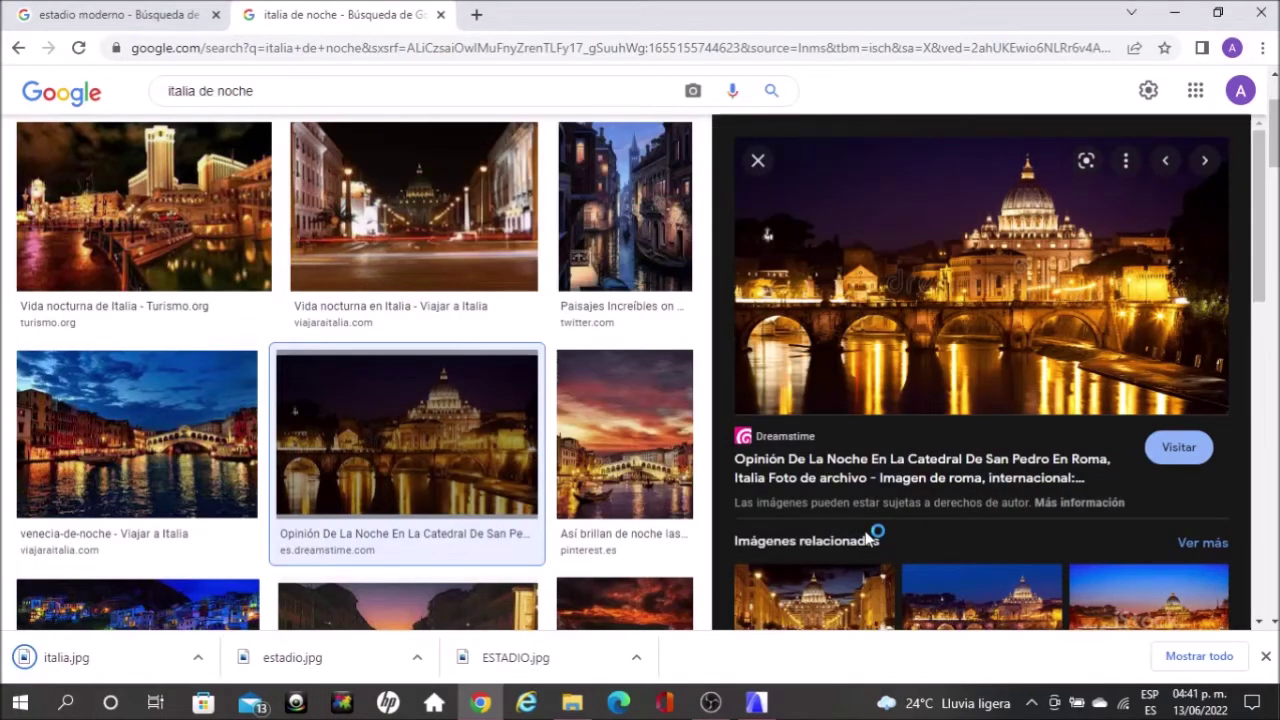
# - Switch back to ARCHICAD and orbit the 3D view around the wall with the two pictures
pyautogui.click(756, 703)
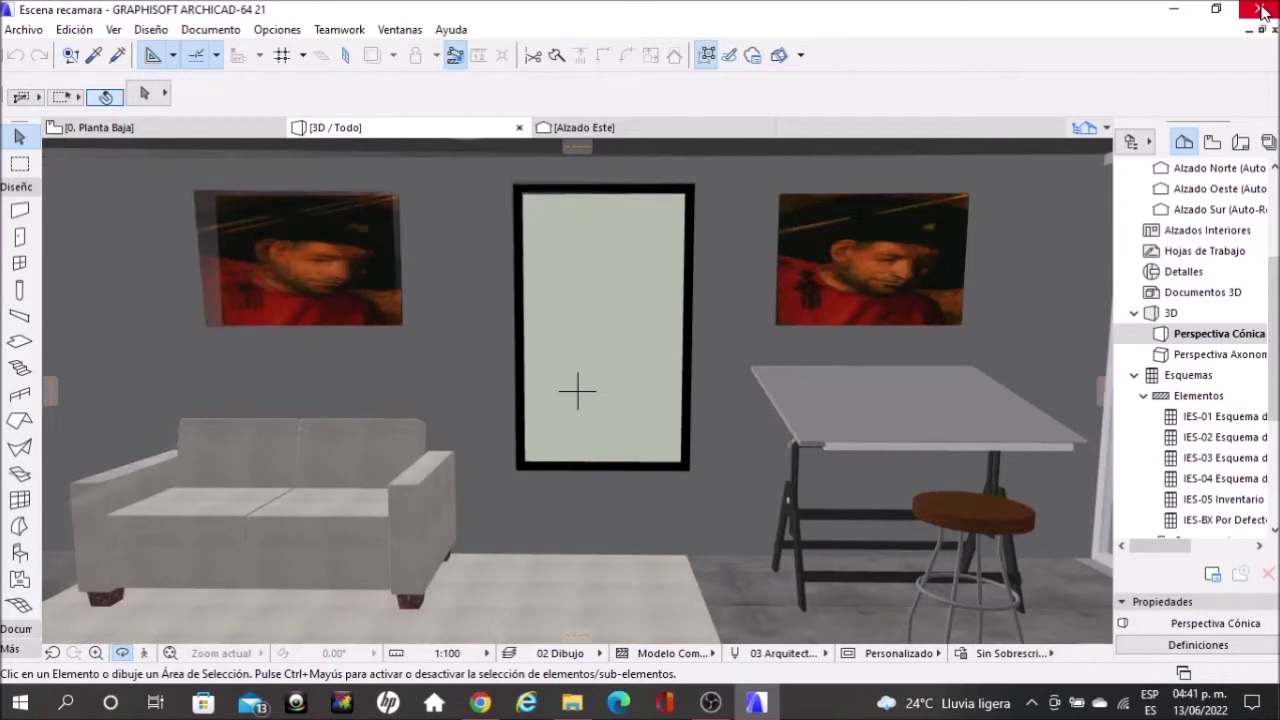
pyautogui.keyDown('shift'); pyautogui.moveTo(690, 320); pyautogui.dragTo(697, 320, button='middle'); pyautogui.keyUp('shift')
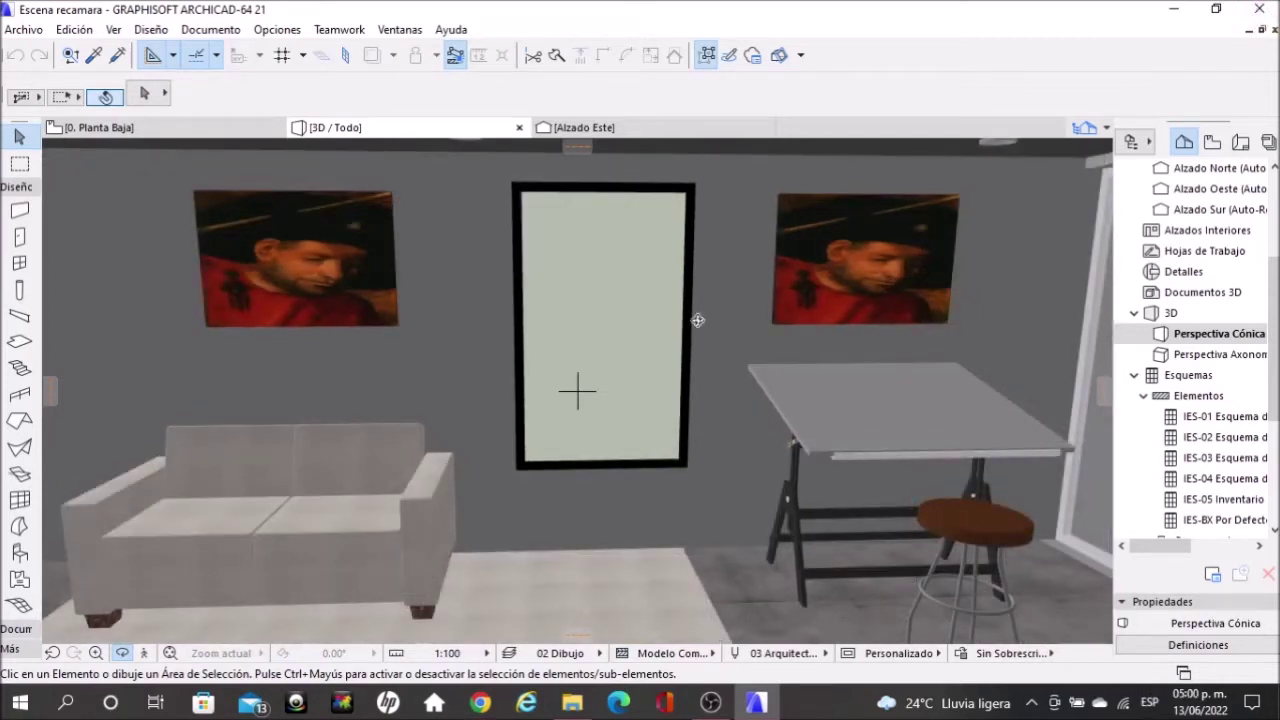
pyautogui.keyDown('shift'); pyautogui.moveTo(712, 265); pyautogui.dragTo(380, 237, button='middle'); pyautogui.keyUp('shift')
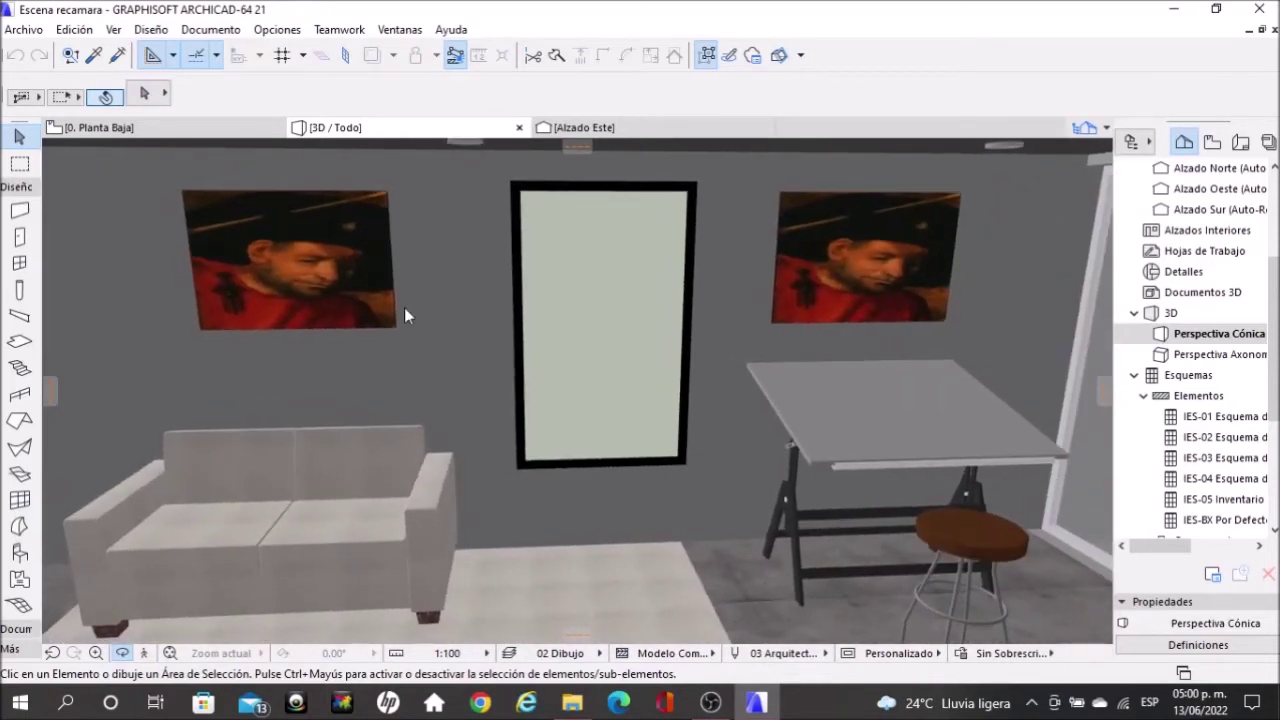
# - Give the picture above the sofa the custom image estadio.jpg in its object settings
pyautogui.click(339, 252)
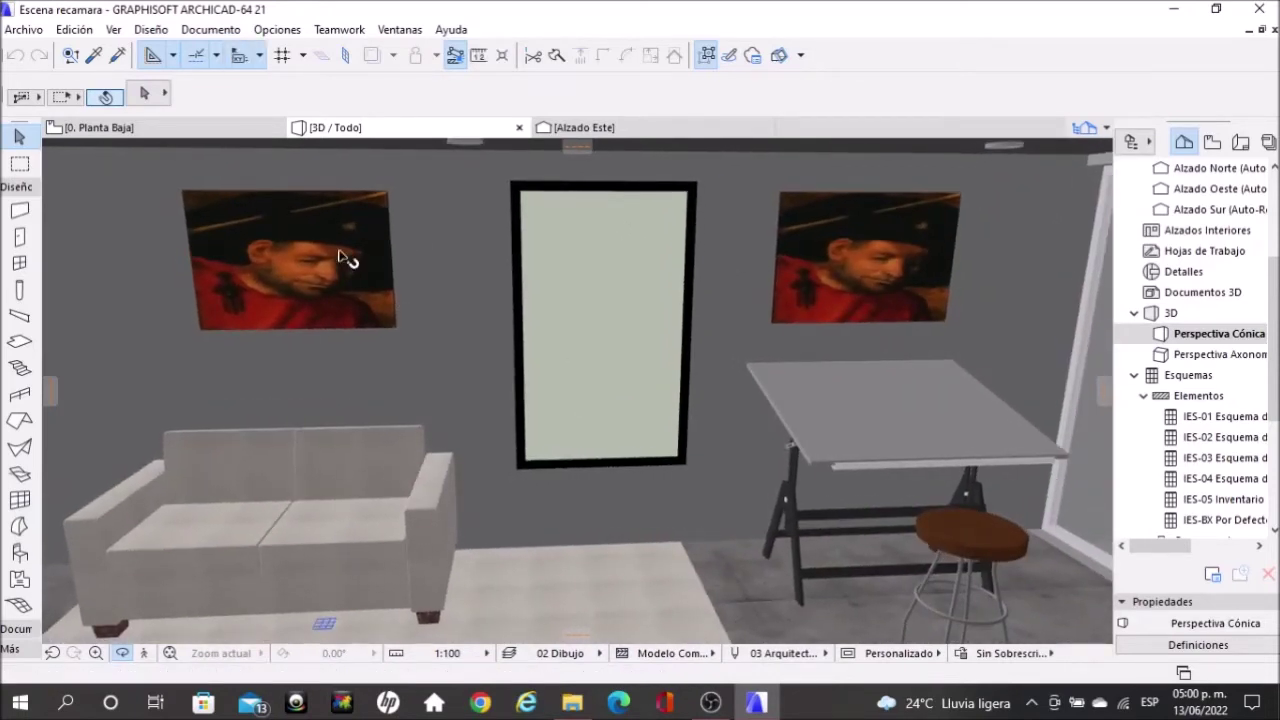
pyautogui.click(325, 290)
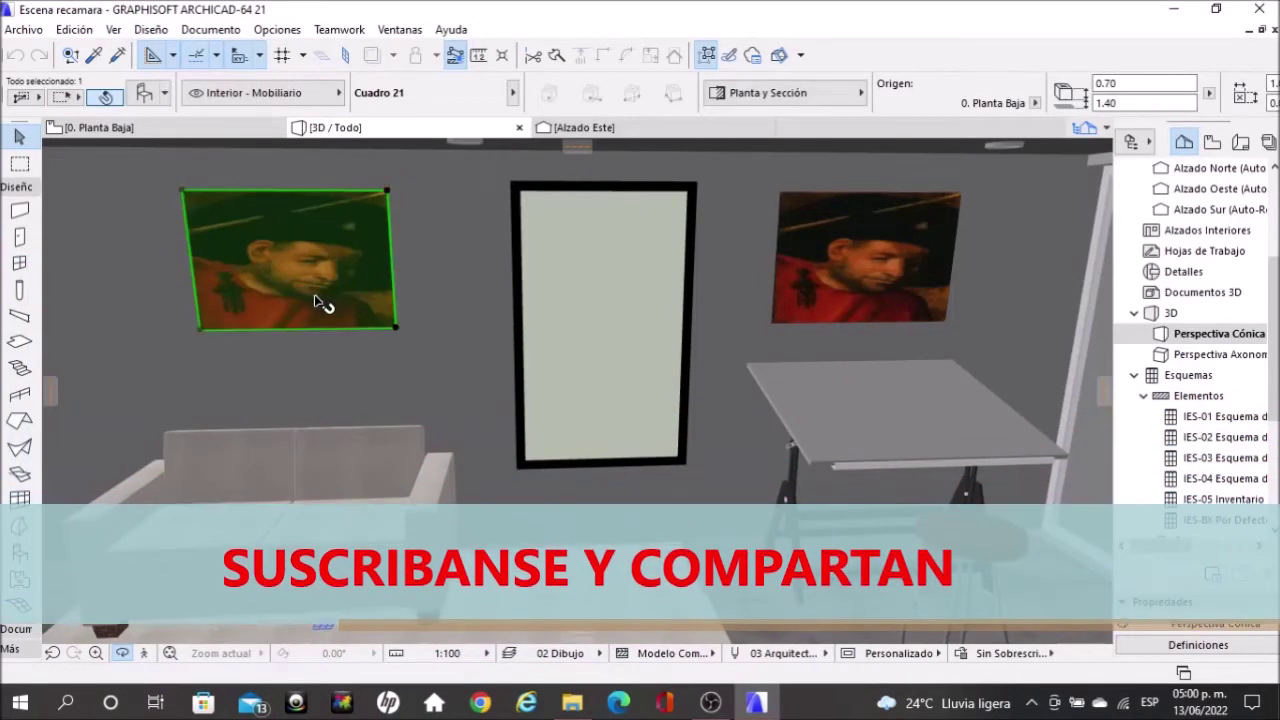
pyautogui.click(144, 94)
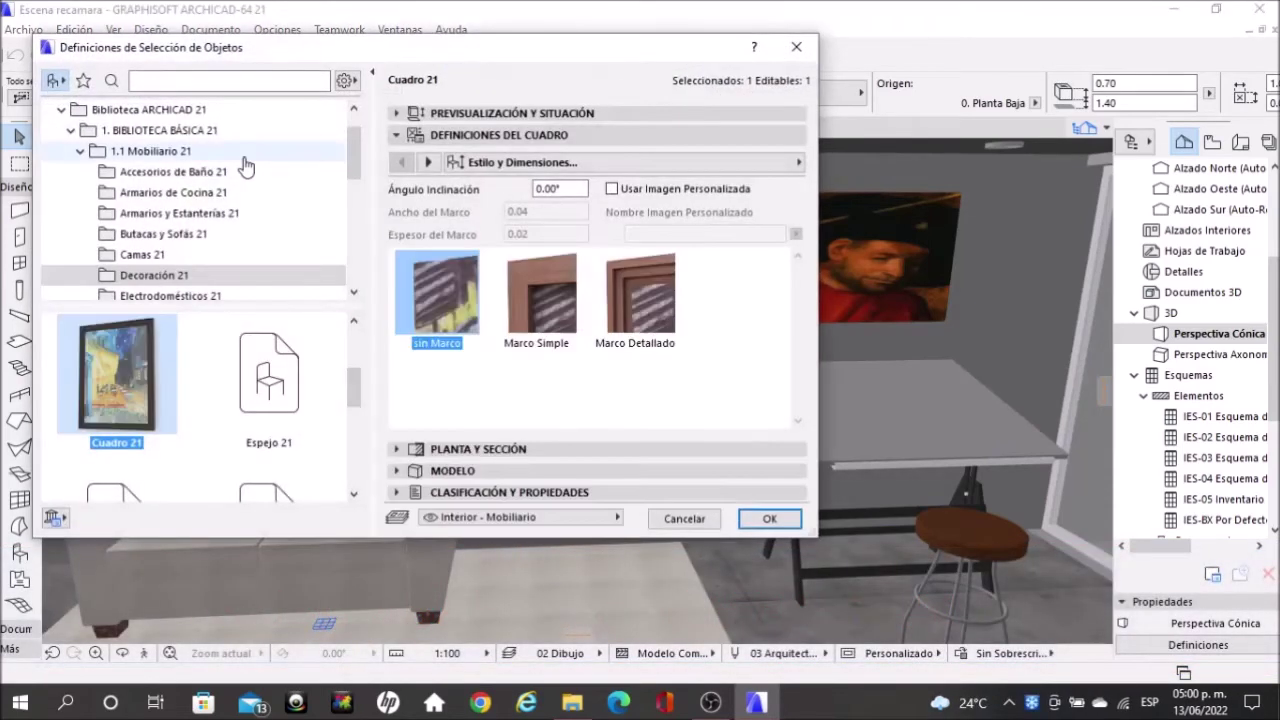
pyautogui.click(613, 189)
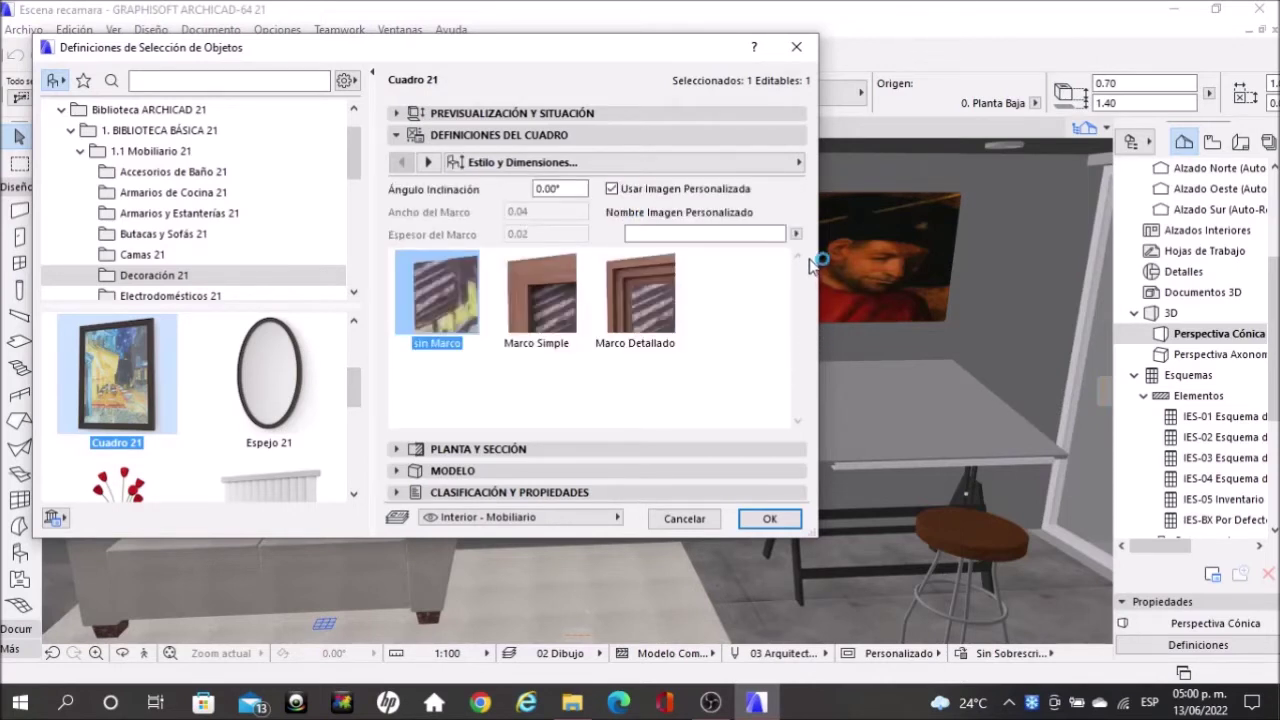
pyautogui.click(796, 234)
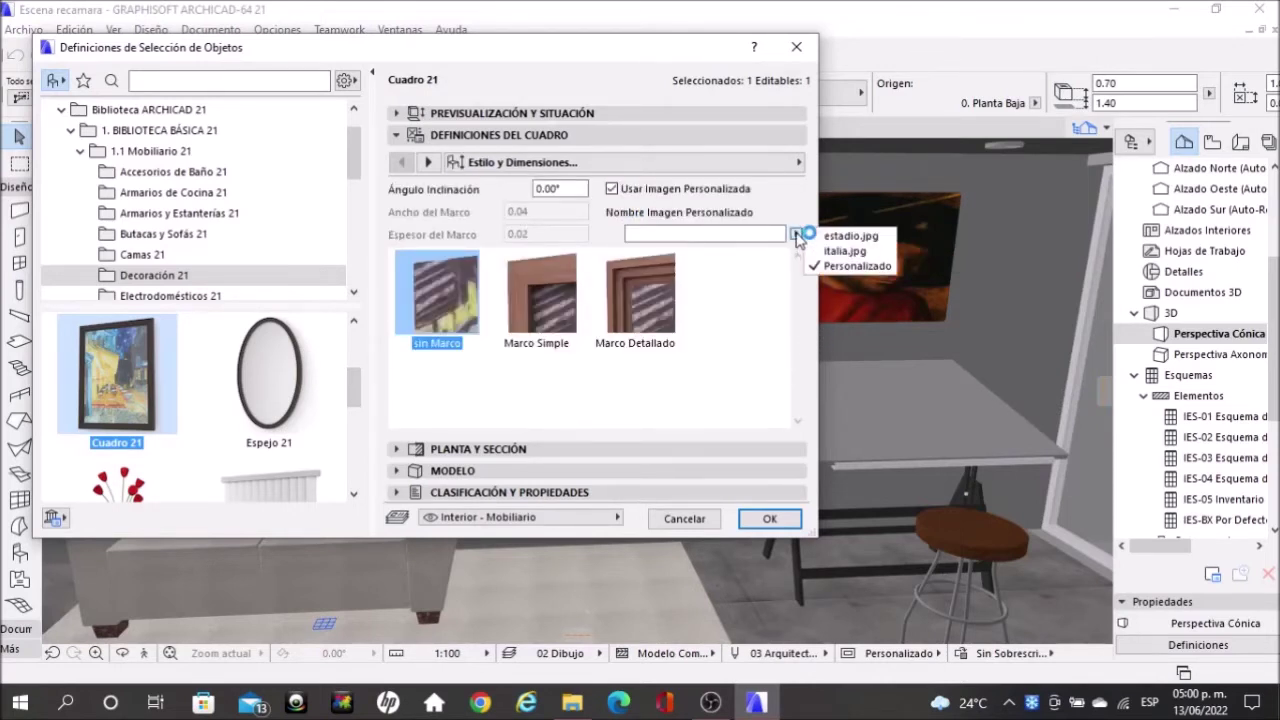
pyautogui.click(877, 240)
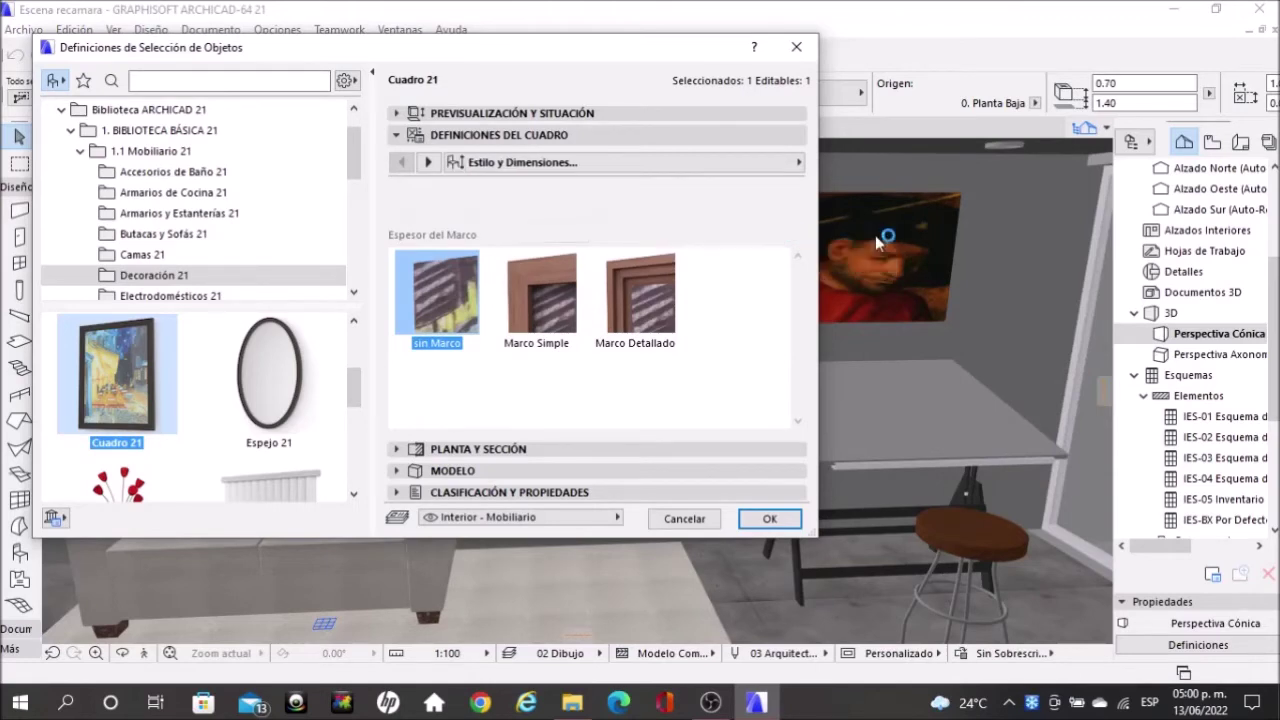
pyautogui.click(770, 519)
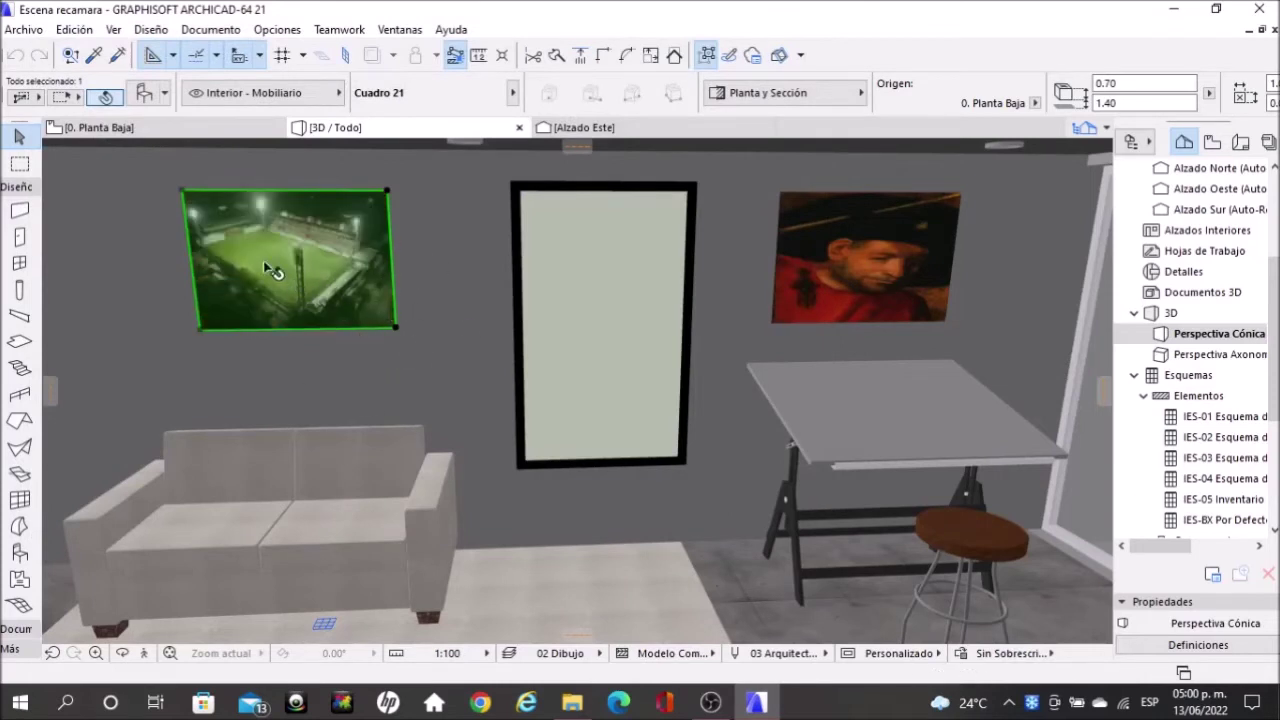
pyautogui.press('Escape')
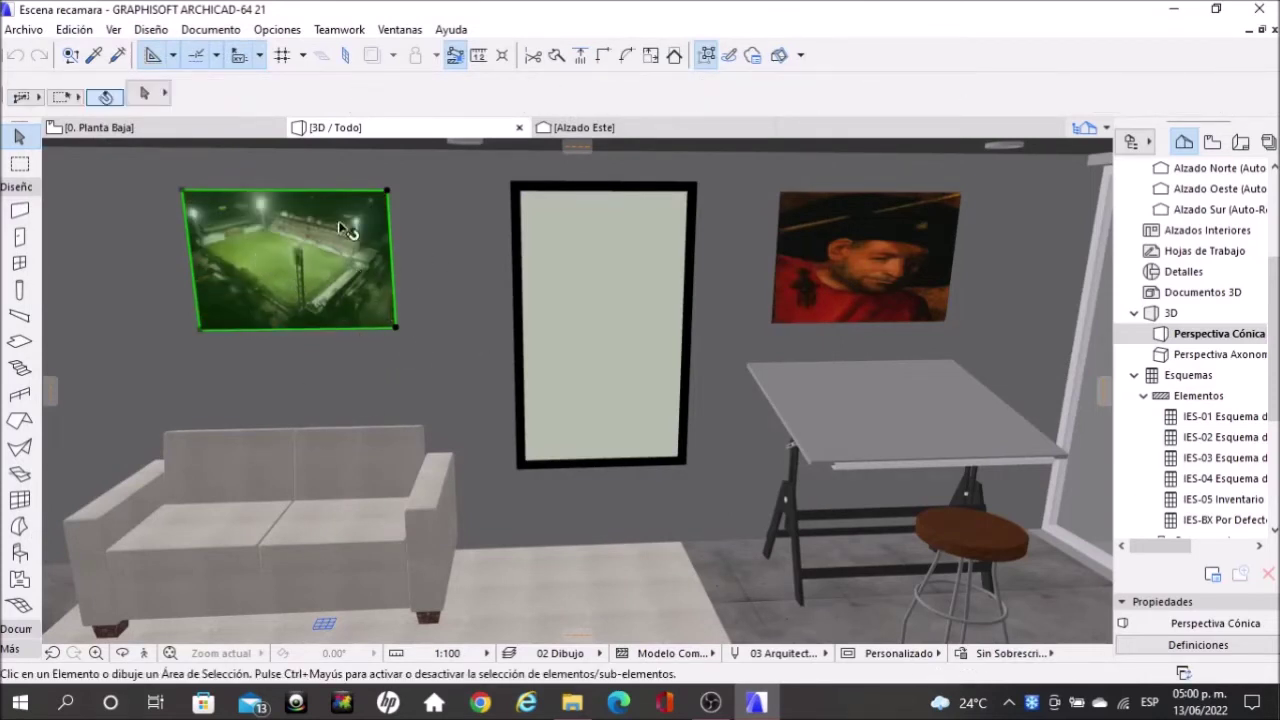
# - Give the picture above the drafting table the custom image italia.jpg in its object settings
pyautogui.click(824, 238)
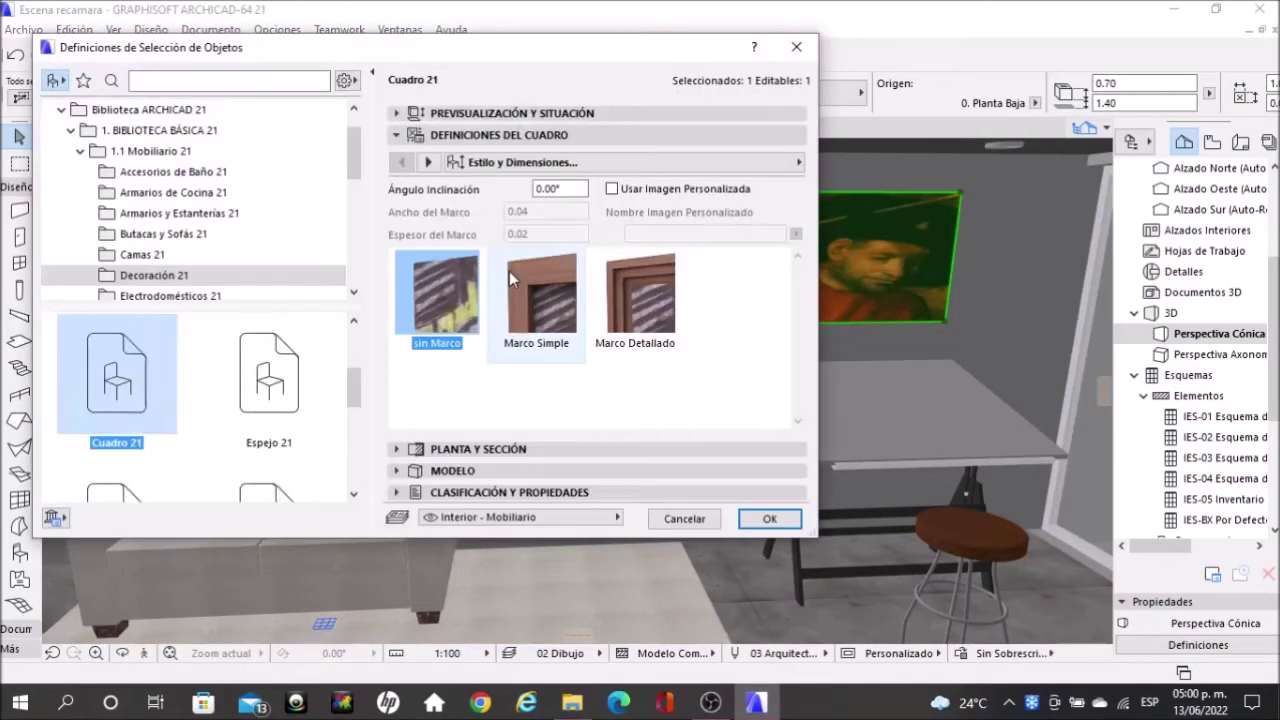
pyautogui.click(612, 188)
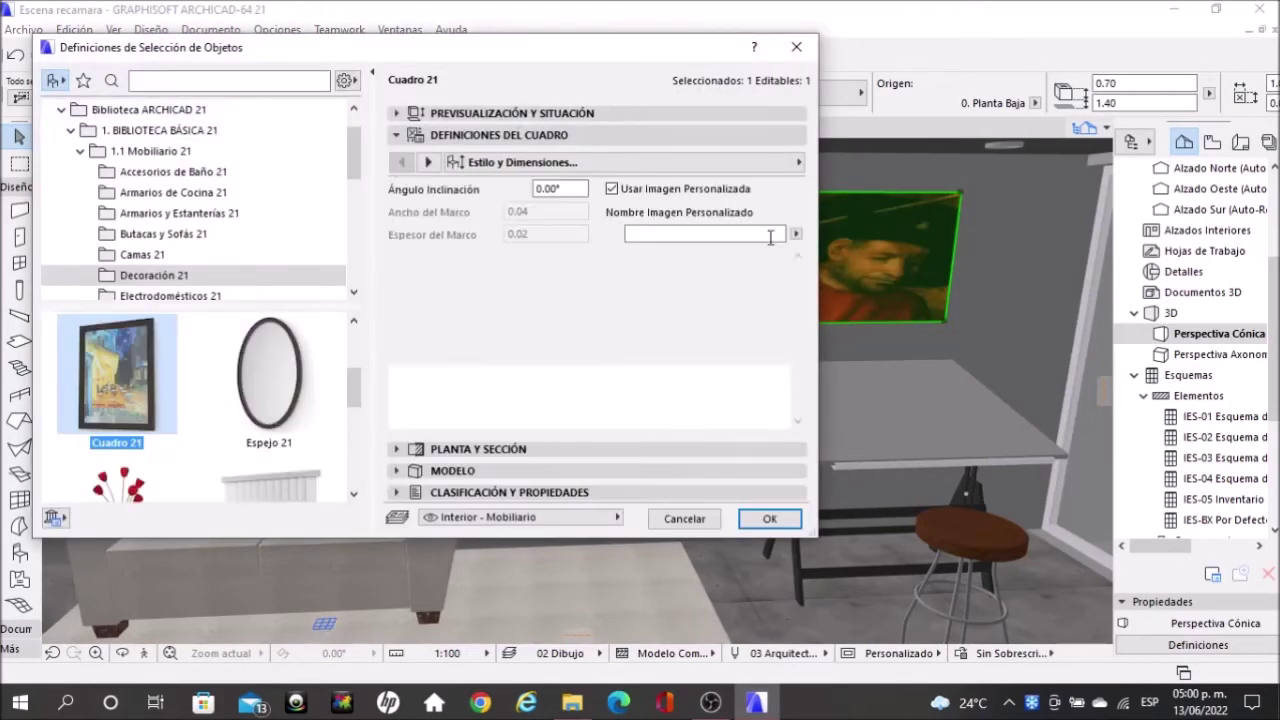
pyautogui.click(796, 234)
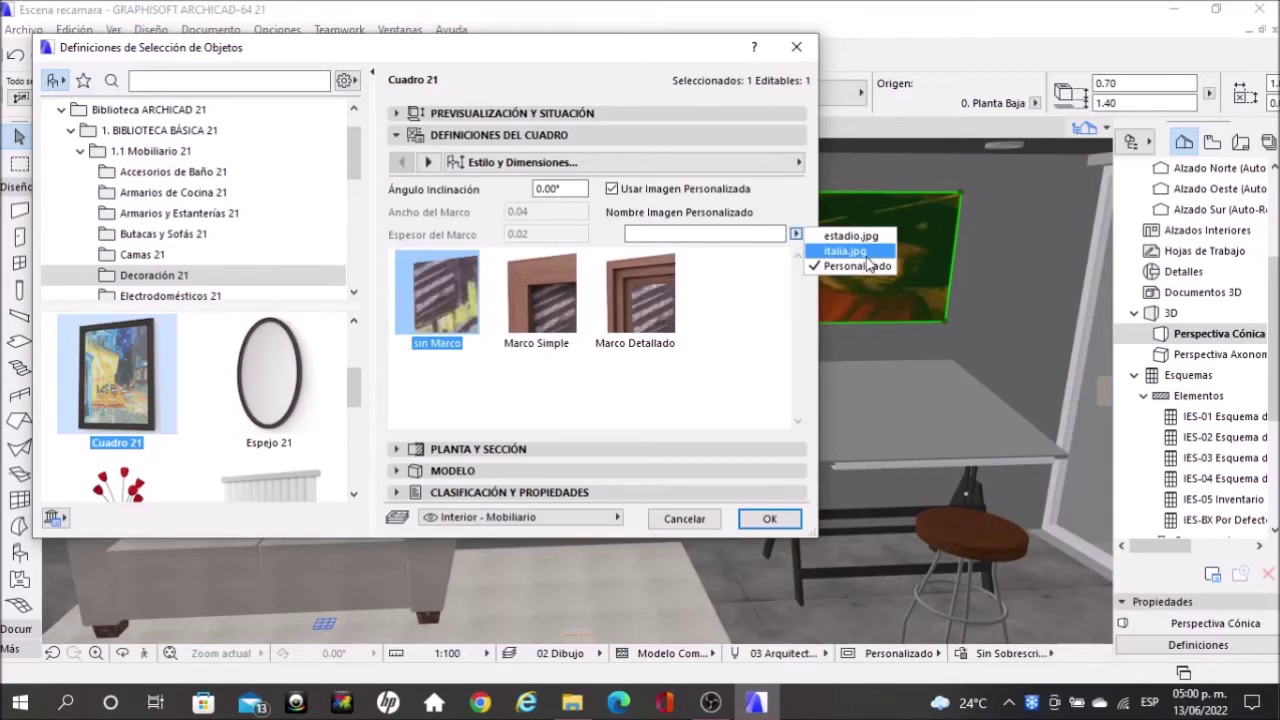
pyautogui.click(845, 251)
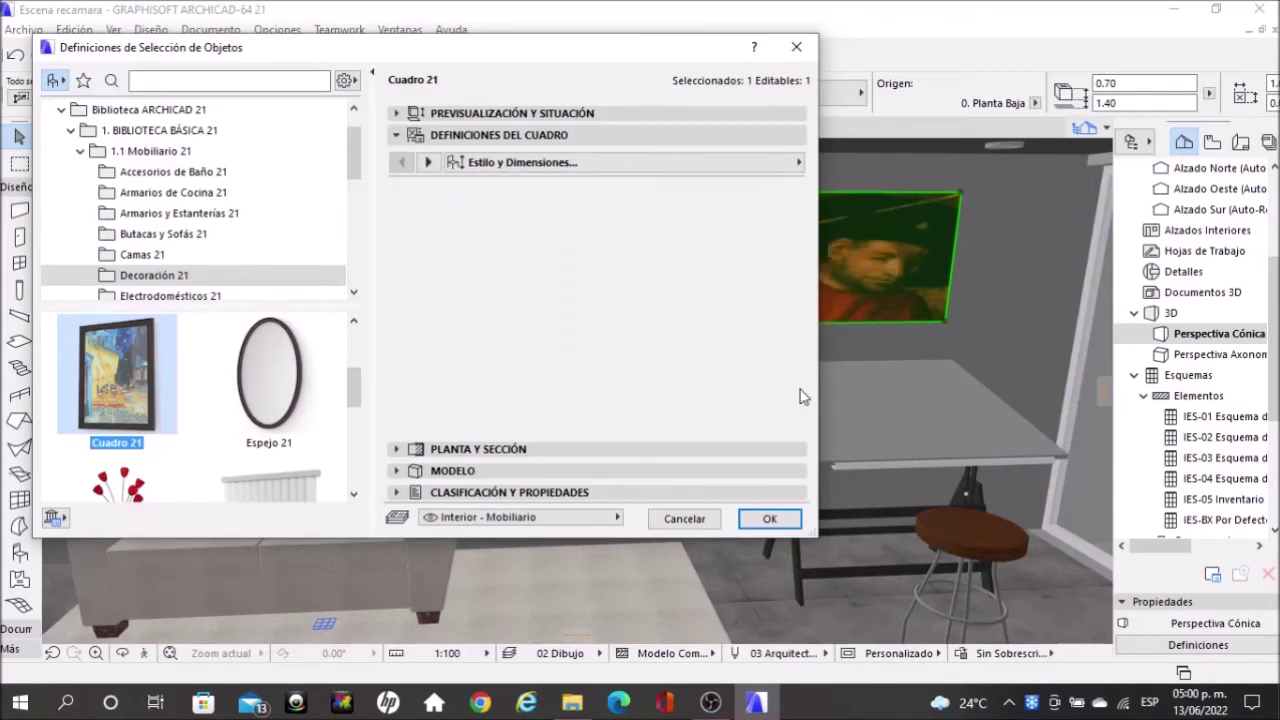
pyautogui.click(769, 518)
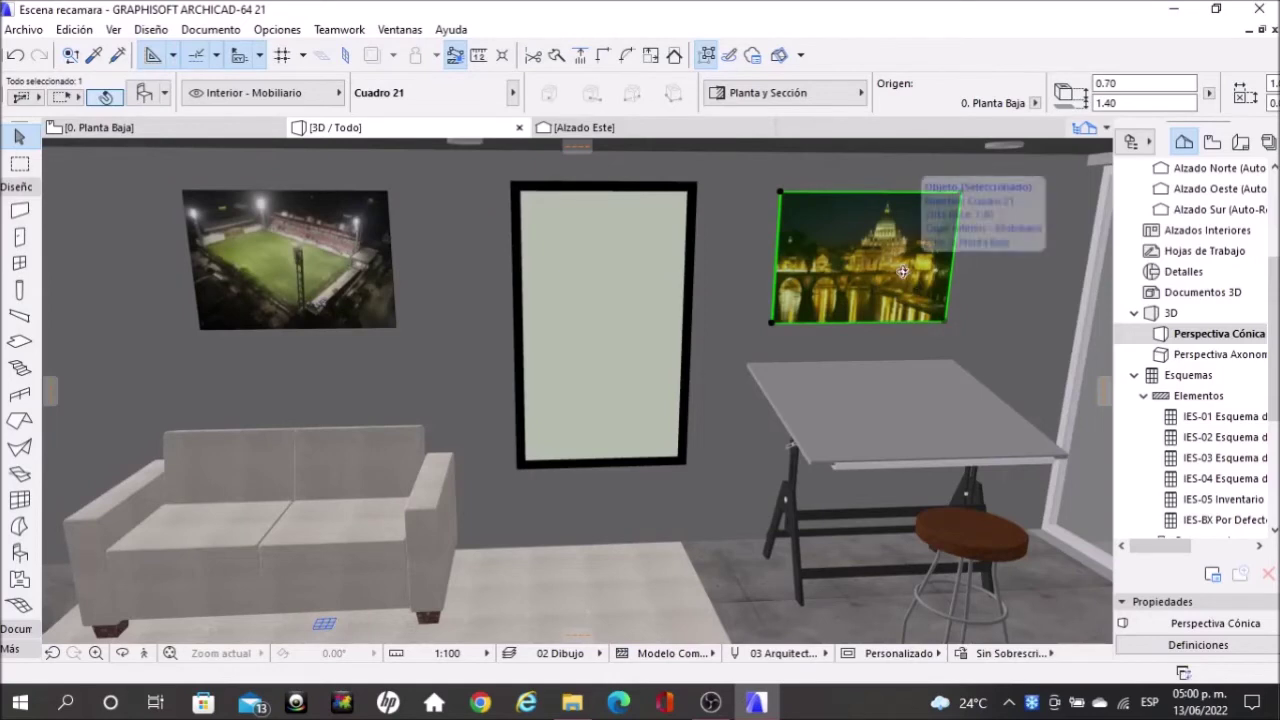
# - Select both wall pictures together and set their frame style to Marco Simple in the object settings
pyautogui.scroll(3, 910, 270)
pyautogui.scroll(-5, 910, 216)
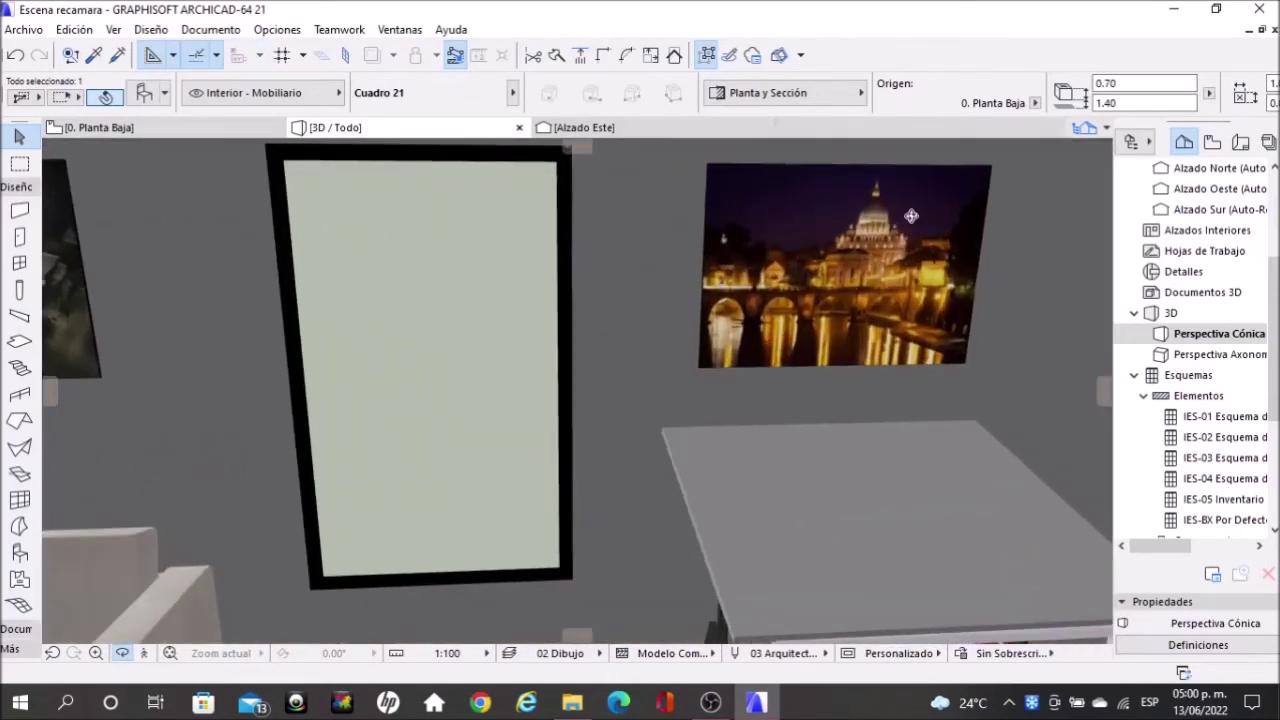
pyautogui.scroll(-3, 910, 244)
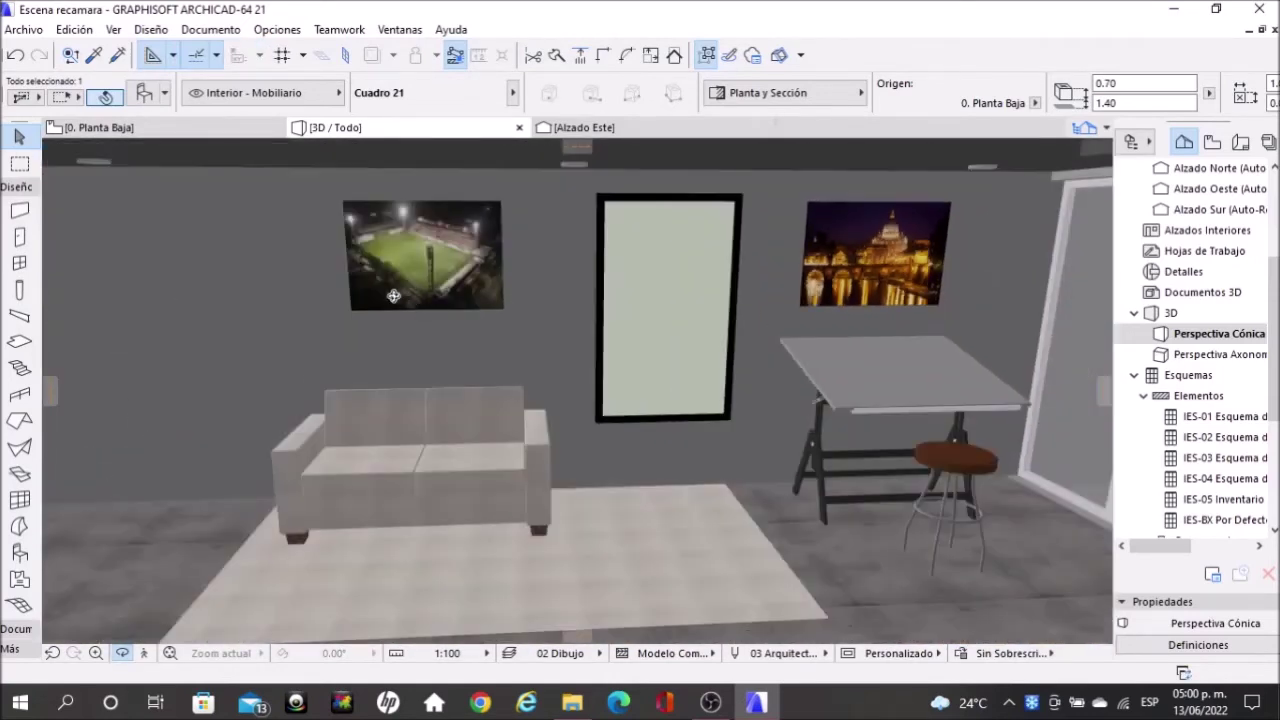
pyautogui.scroll(3, 440, 250)
pyautogui.scroll(-3, 408, 263)
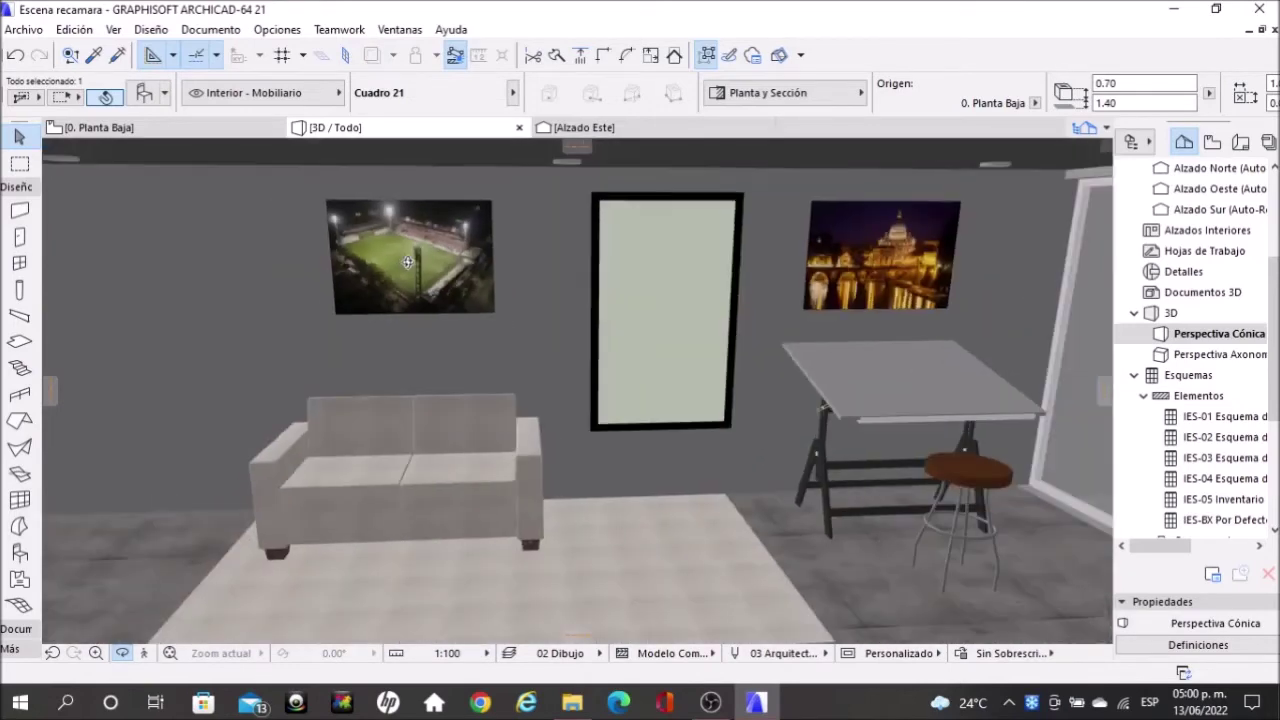
pyautogui.scroll(1, 591, 255)
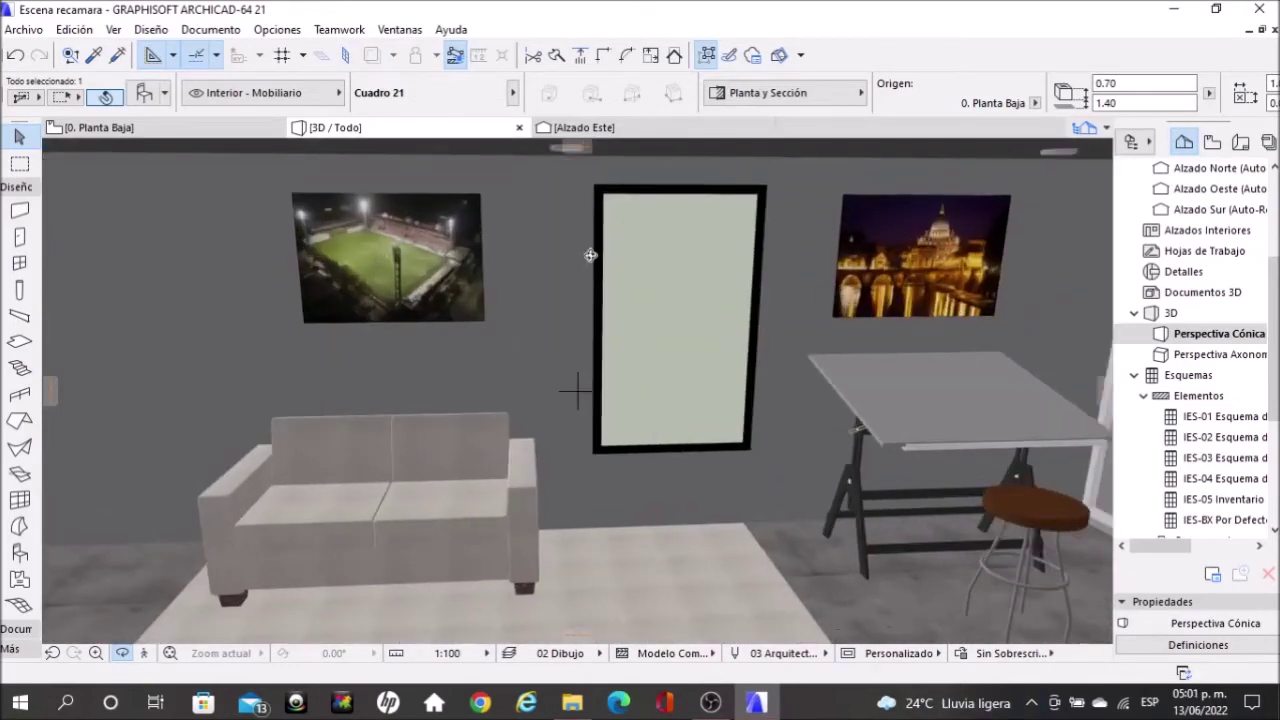
pyautogui.click(920, 255)
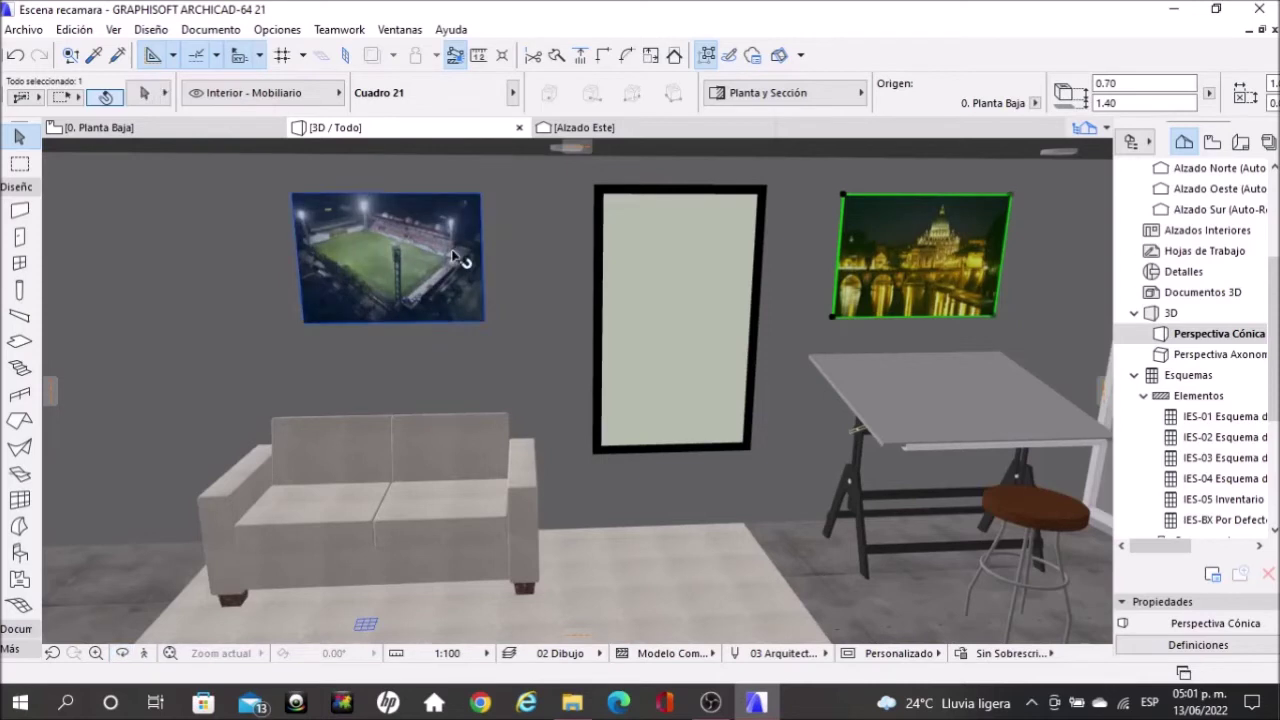
pyautogui.keyDown('shift'); pyautogui.click(458, 258); pyautogui.keyUp('shift')
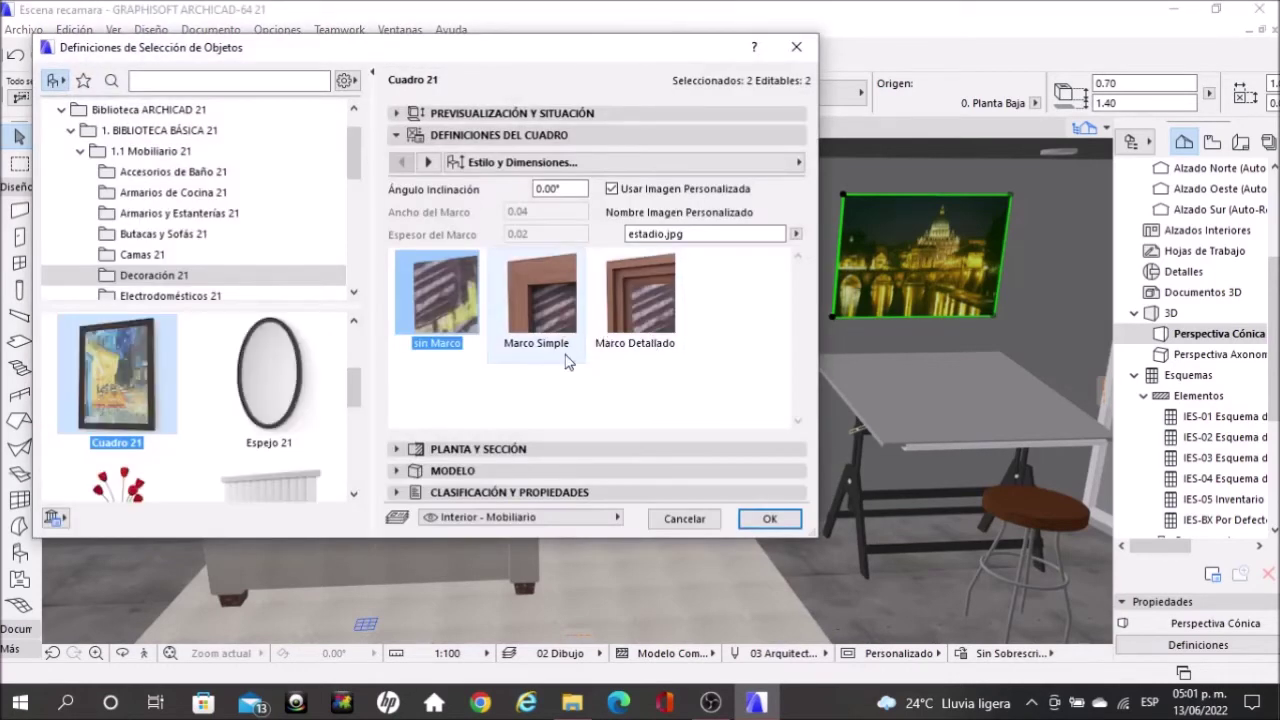
pyautogui.click(545, 322)
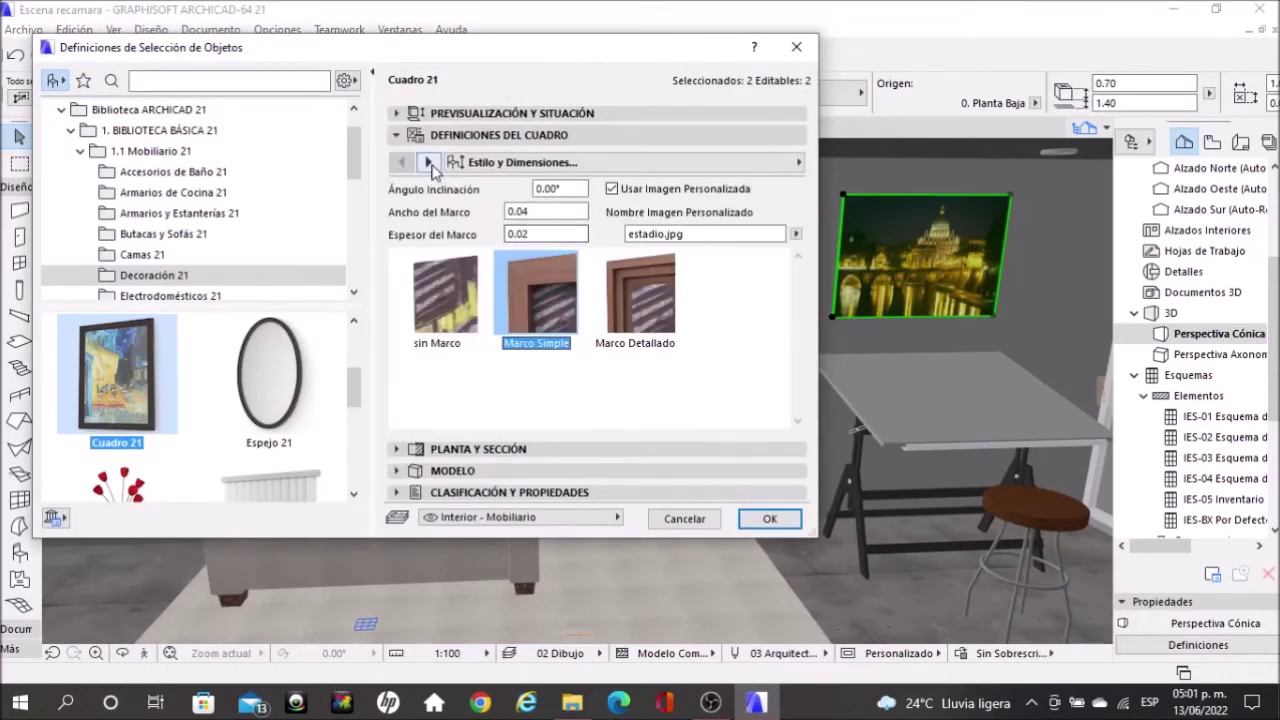
# - Set the frame surface of both pictures to Pintura- Antracita and apply the settings
pyautogui.click(428, 162)
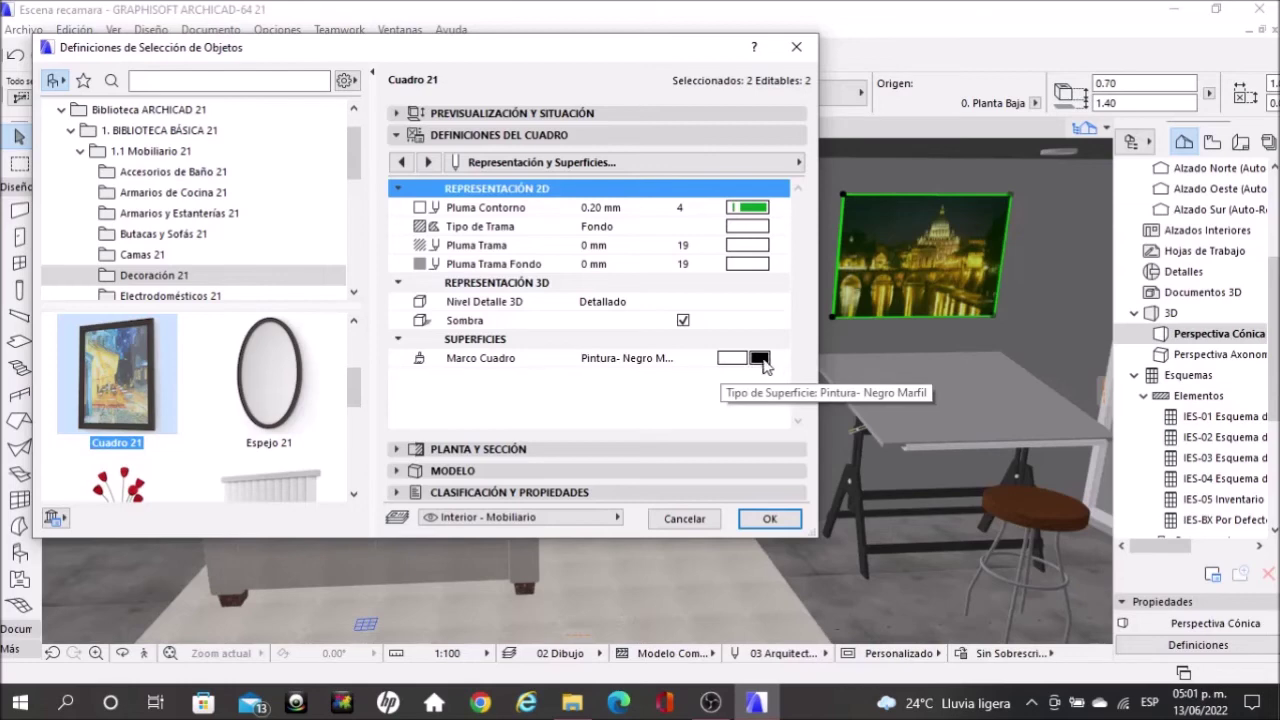
pyautogui.click(761, 359)
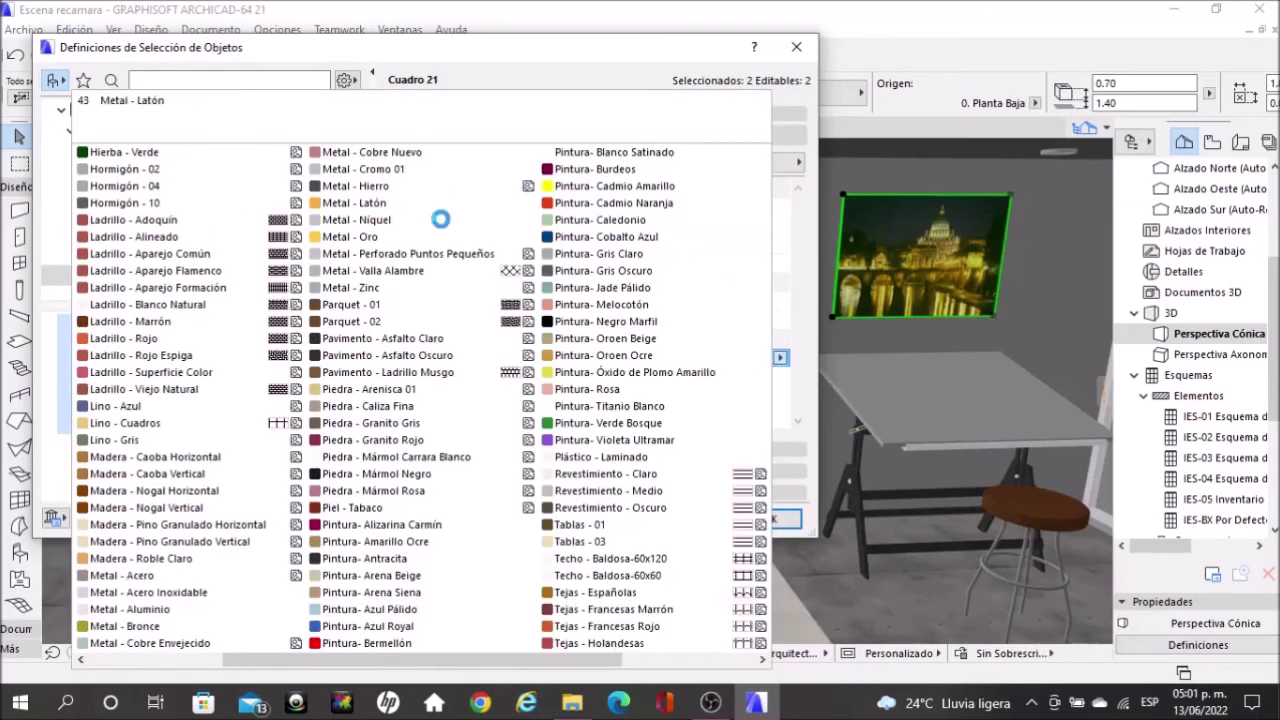
pyautogui.click(447, 558)
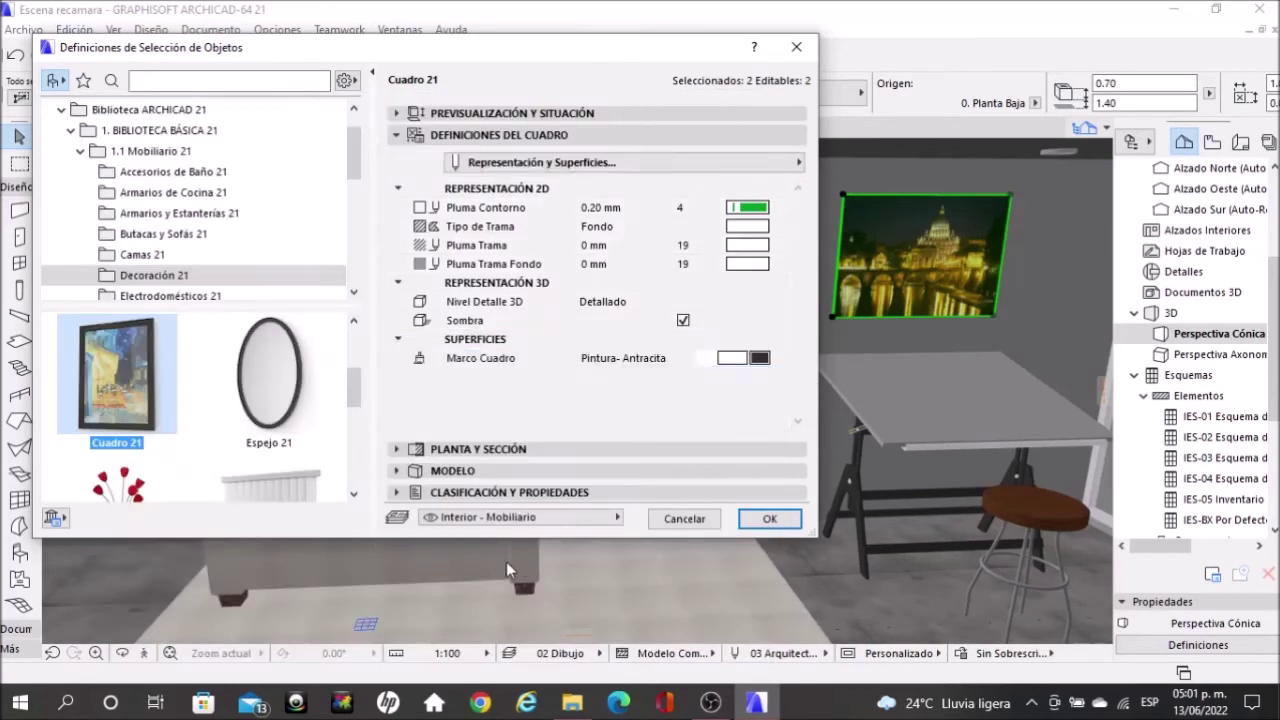
pyautogui.click(788, 523)
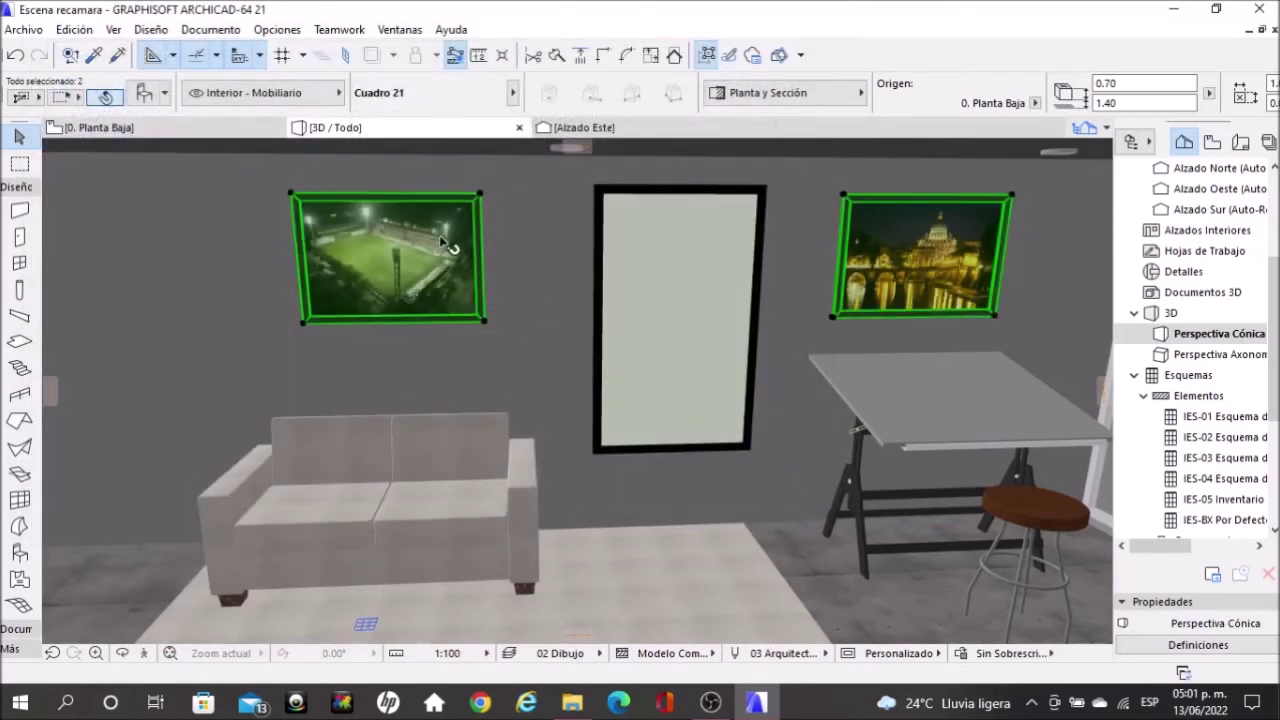
pyautogui.press('Escape')
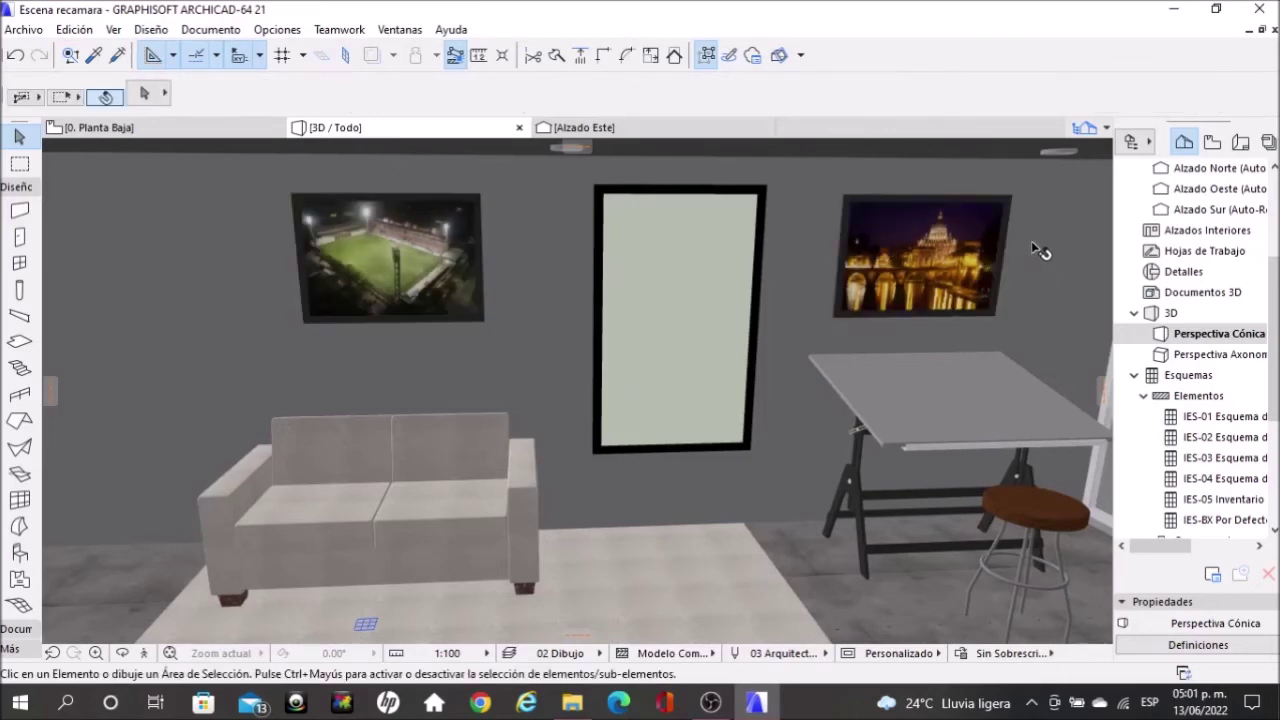
# - Examine the two framed pictures on the bedroom wall up close and from slightly different viewpoints
pyautogui.scroll(5, 1010, 216)
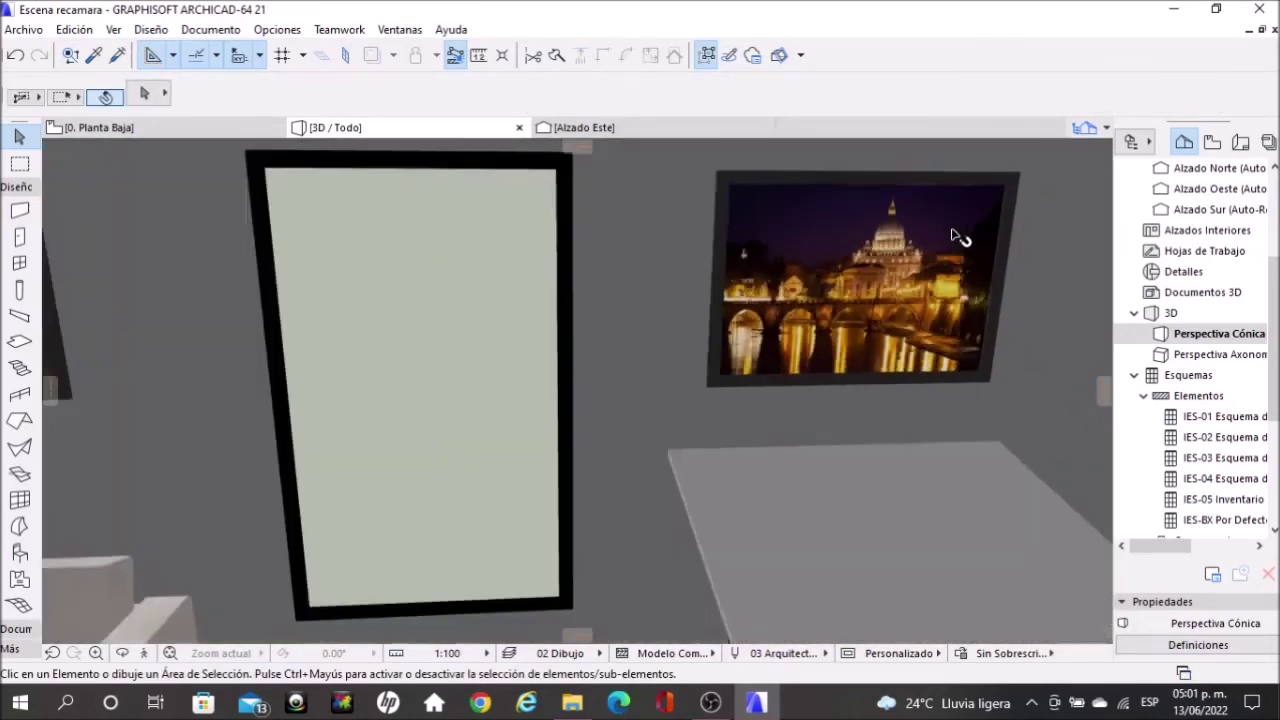
pyautogui.scroll(-5, 958, 237)
pyautogui.scroll(-2, 669, 270)
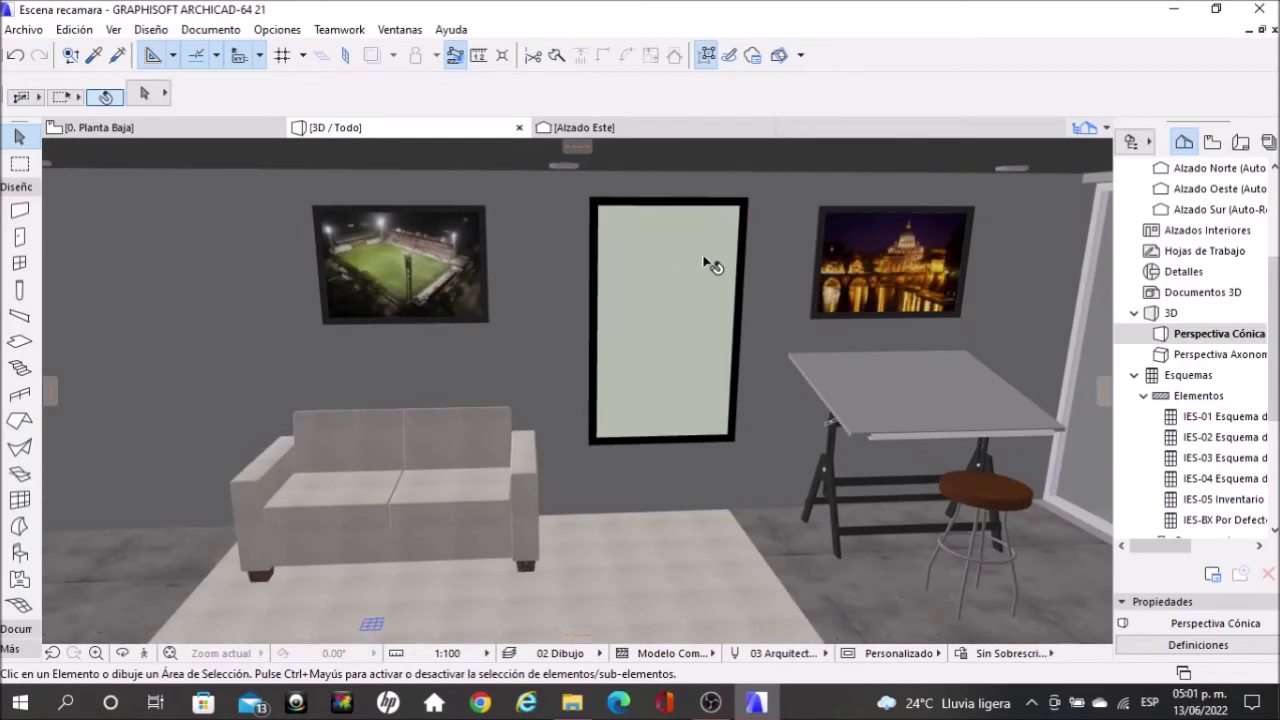
pyautogui.scroll(2, 708, 264)
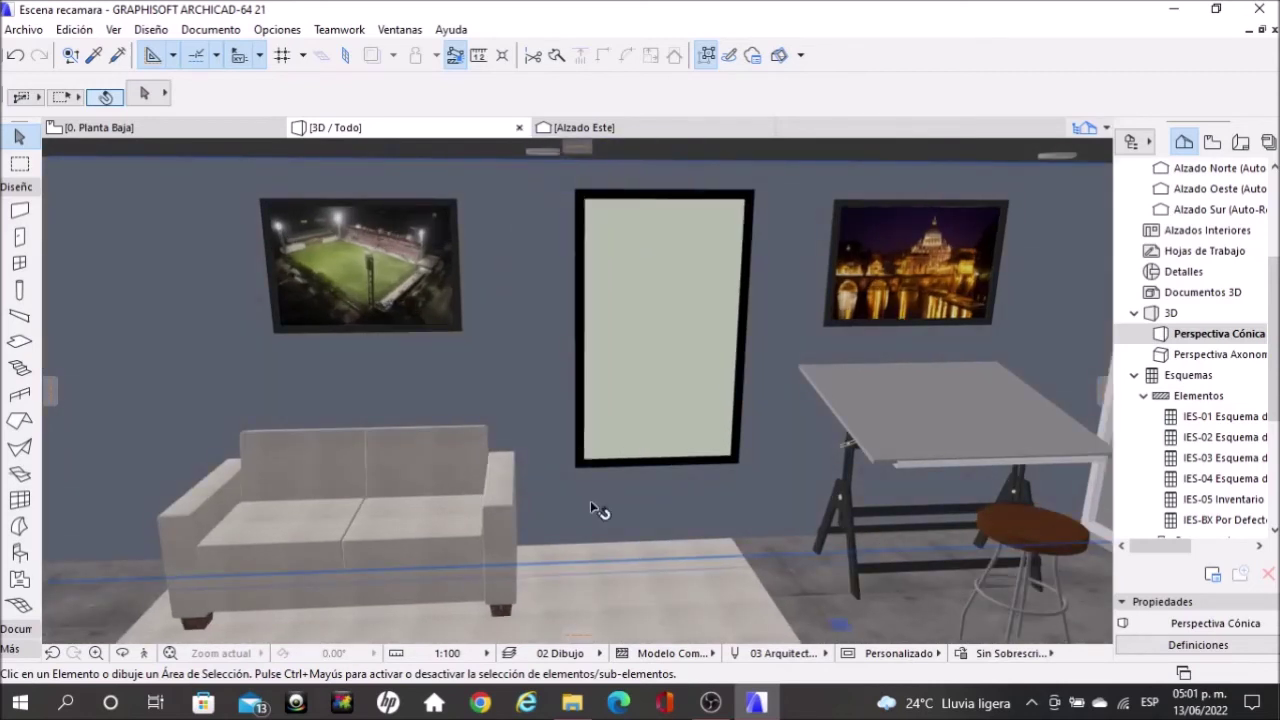
pyautogui.press('o')
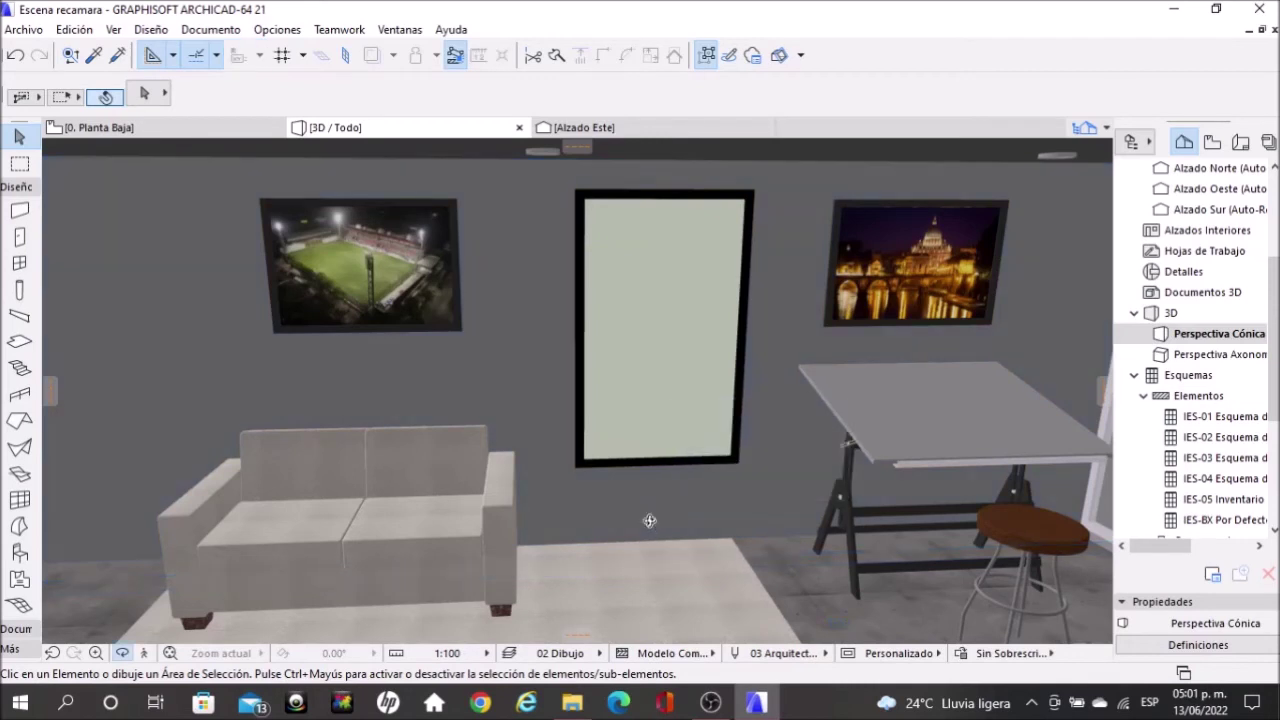
pyautogui.moveTo(621, 513); pyautogui.dragTo(626, 506)
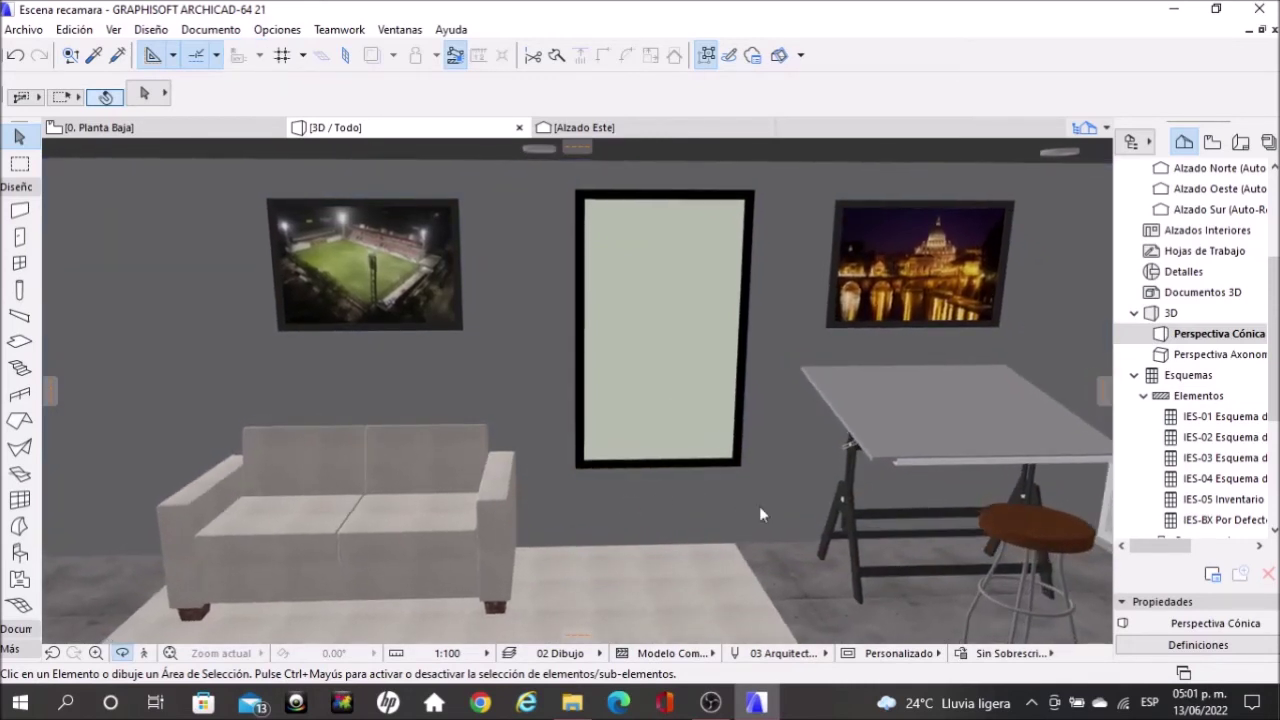
pyautogui.moveTo(762, 494); pyautogui.dragTo(510, 290)
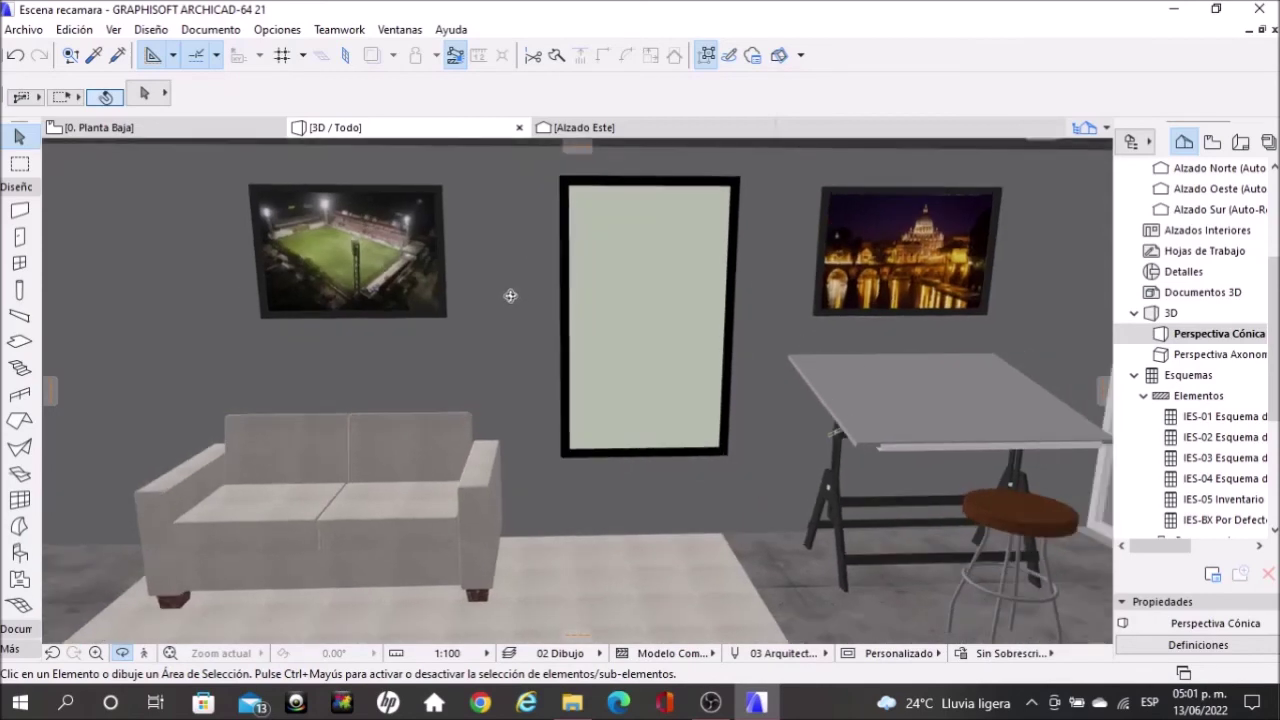